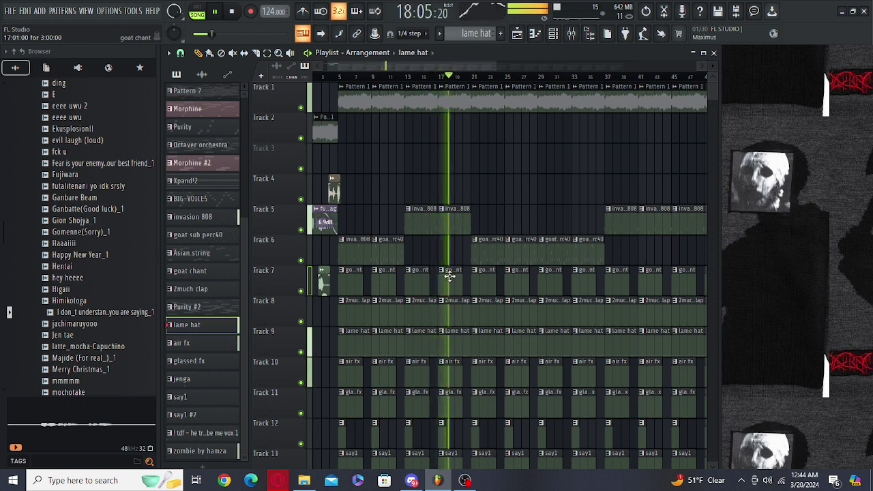
Step: Check the running recording and its audio meters in OBS, and return to the FL Studio playlist
mouse_move(467, 483)
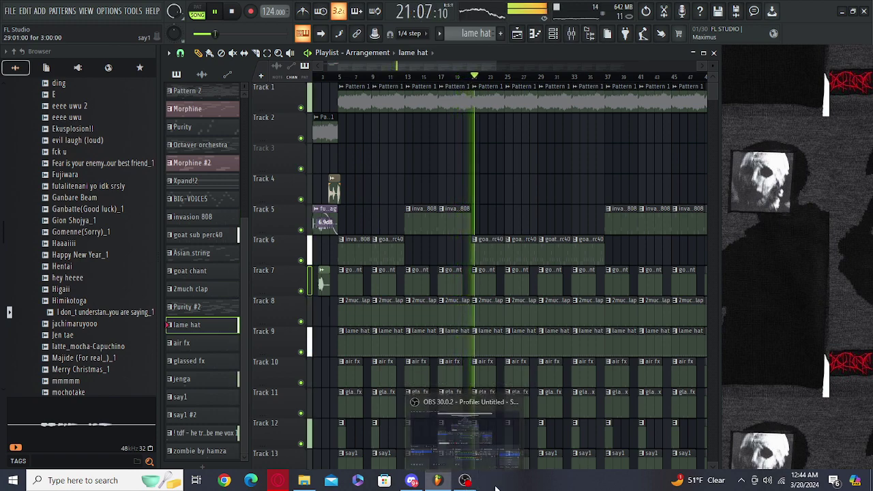
left_click(470, 485)
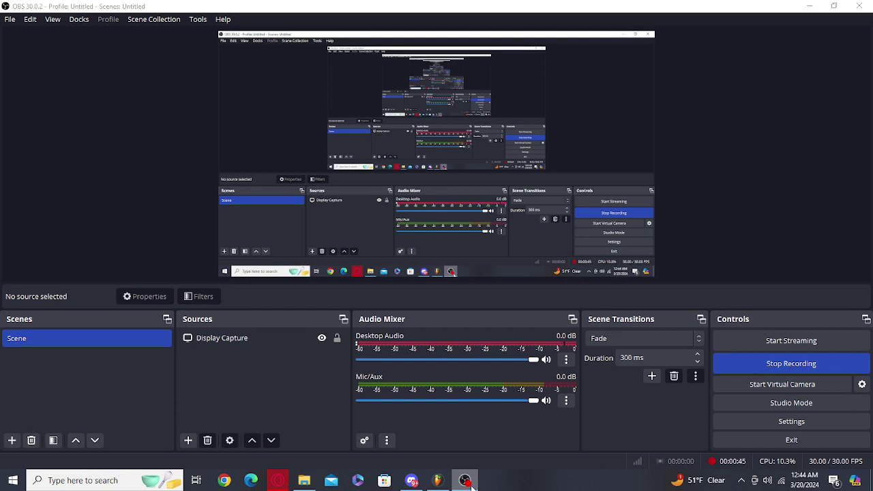
left_click(470, 483)
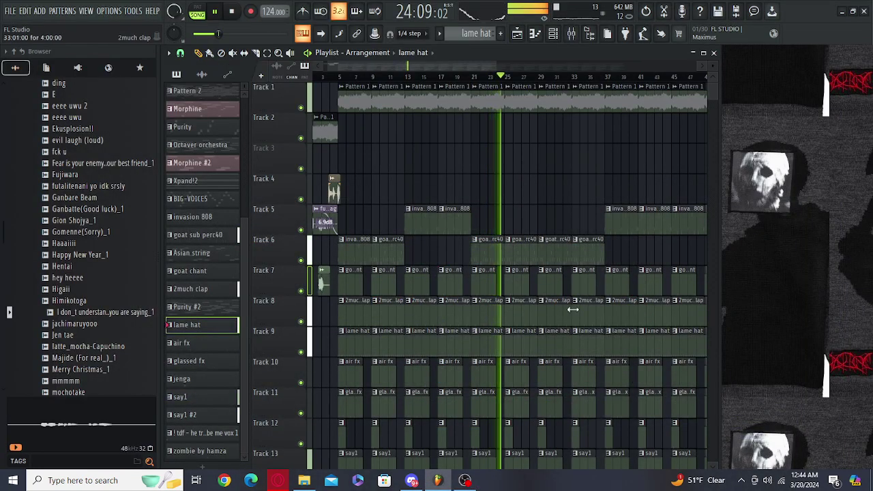
left_click(470, 481)
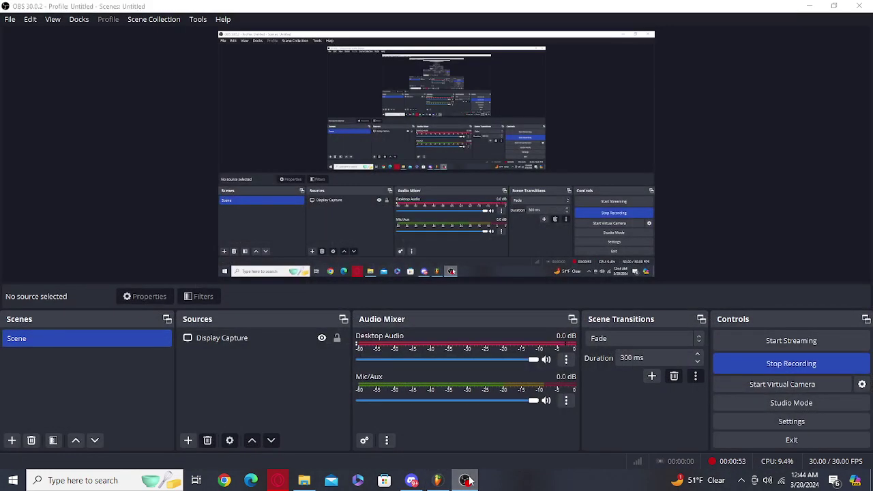
left_click(470, 482)
left_click(469, 482)
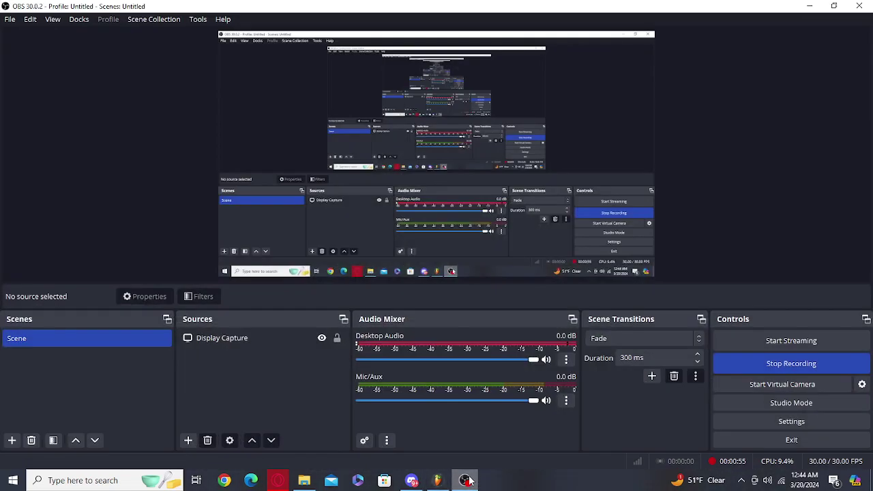
left_click(470, 481)
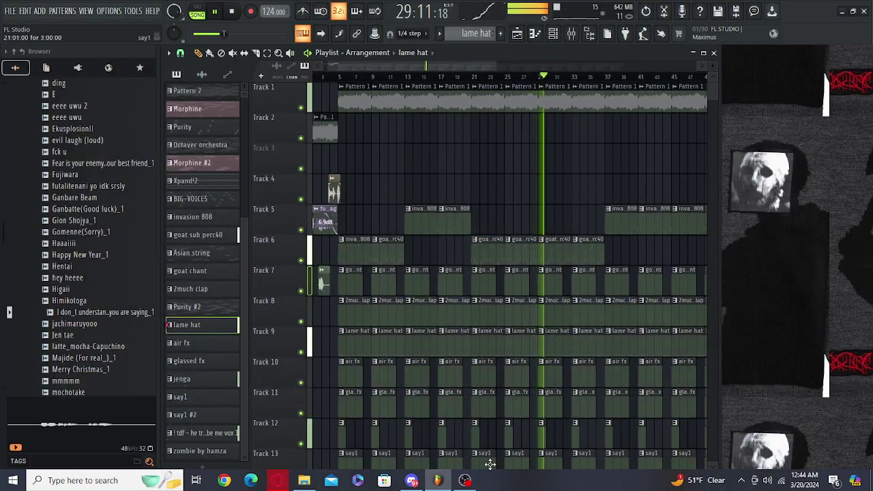
left_click(466, 481)
left_click(466, 481)
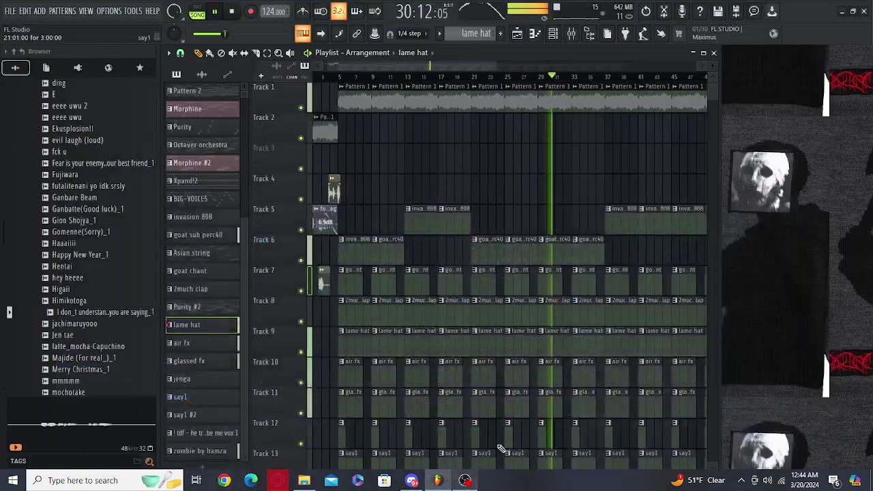
Step: Stop the song, select Pattern 1 in pattern mode and view its notes in the piano roll
key("space")
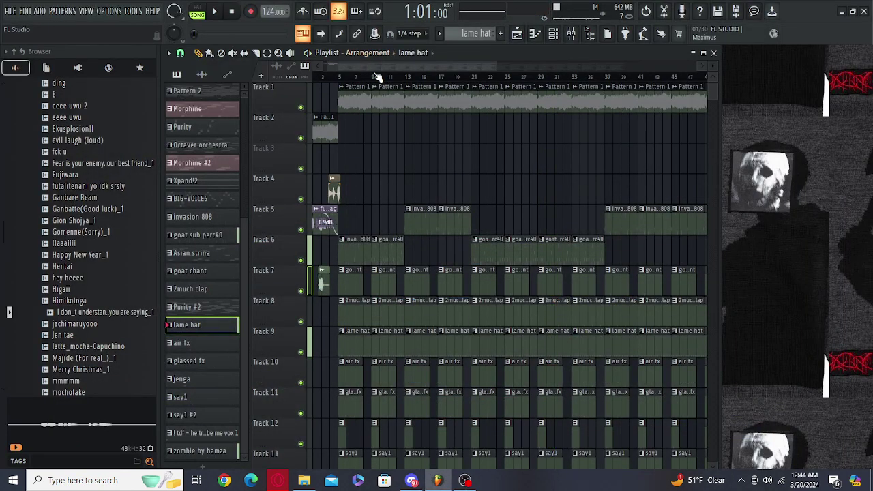
scroll(377, 77, "up", 3)
left_click(336, 117)
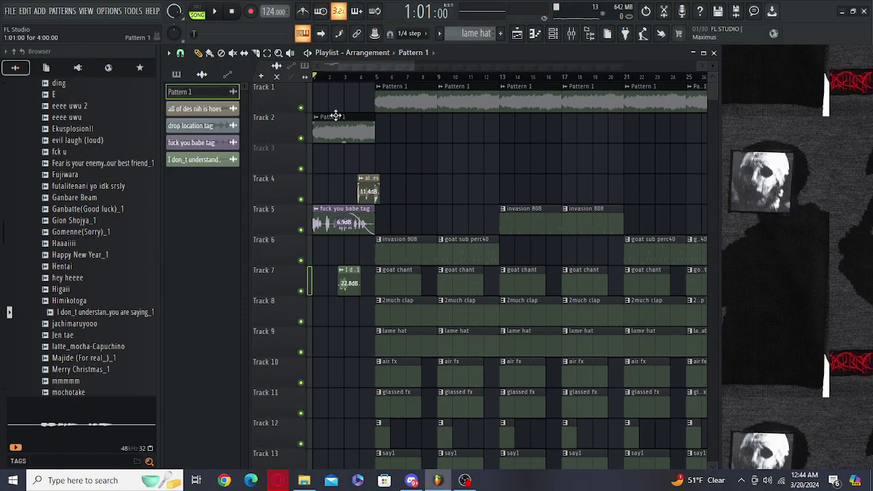
left_click(175, 75)
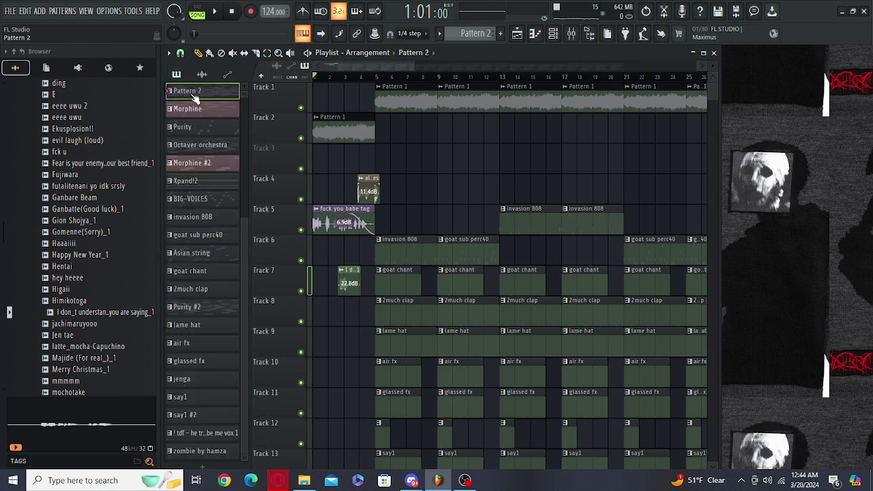
scroll(195, 99, "up", 1)
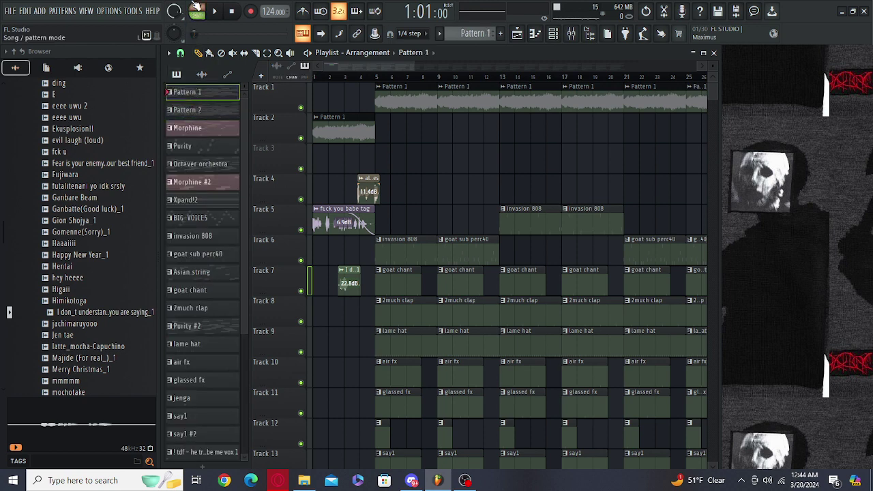
left_click(536, 34)
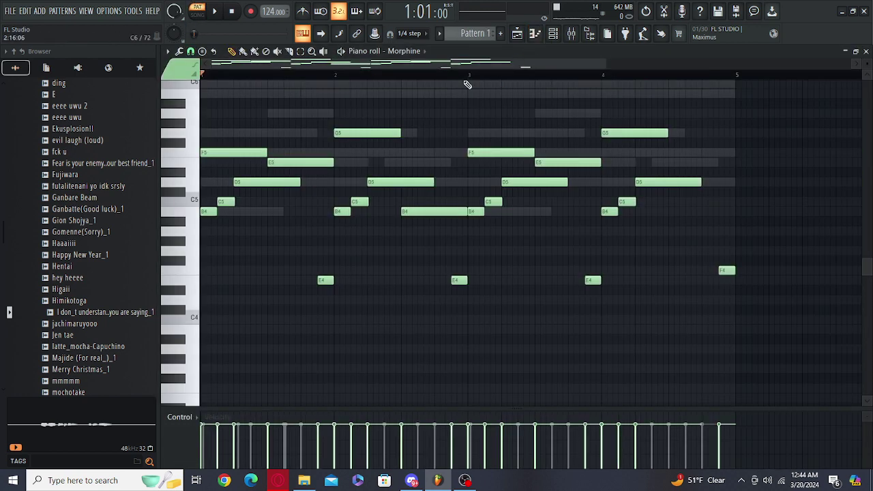
Step: Select the Morphine pattern and play it while viewing its melody in the piano roll
left_click(554, 34)
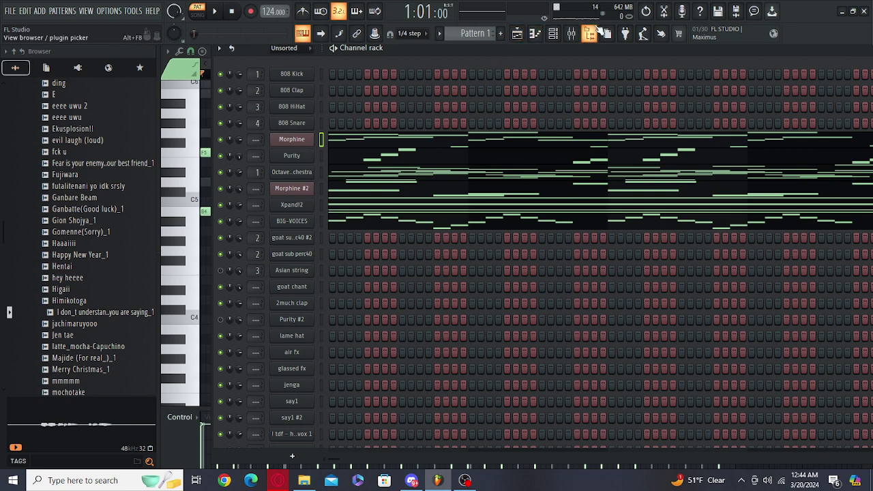
scroll(481, 34, "down", 1)
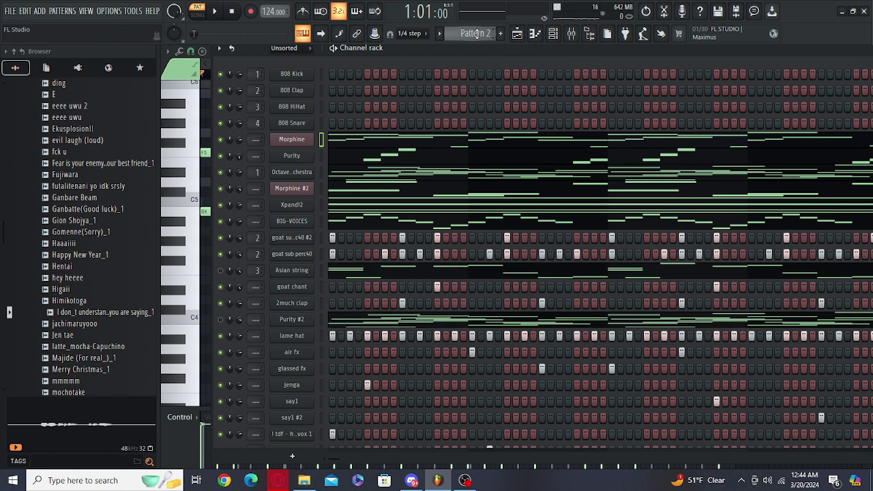
scroll(476, 34, "up", 1)
scroll(476, 34, "down", 2)
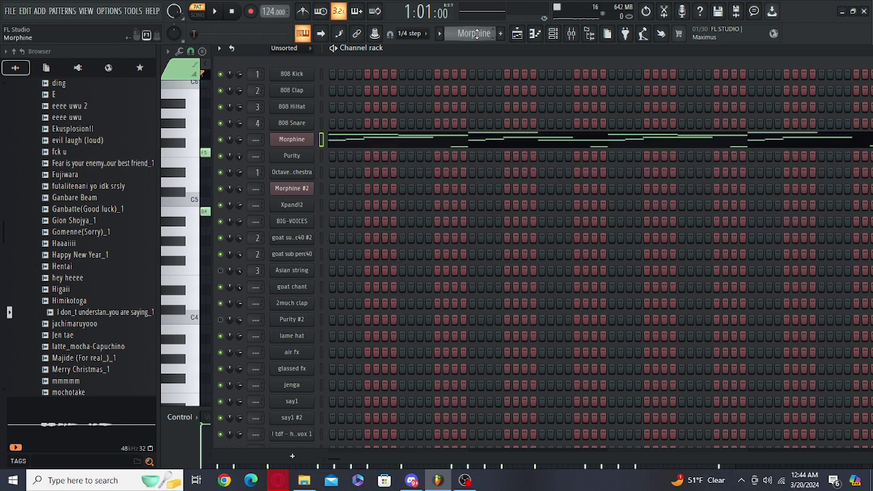
left_click(226, 11)
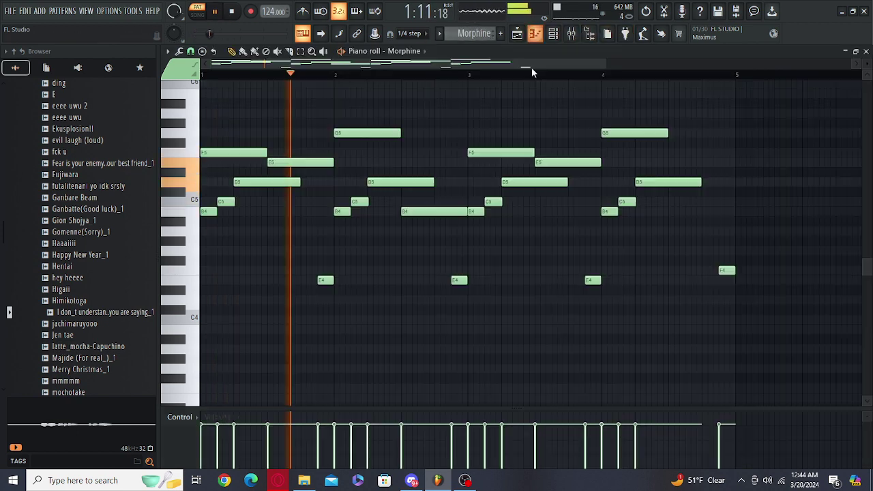
left_click(535, 33)
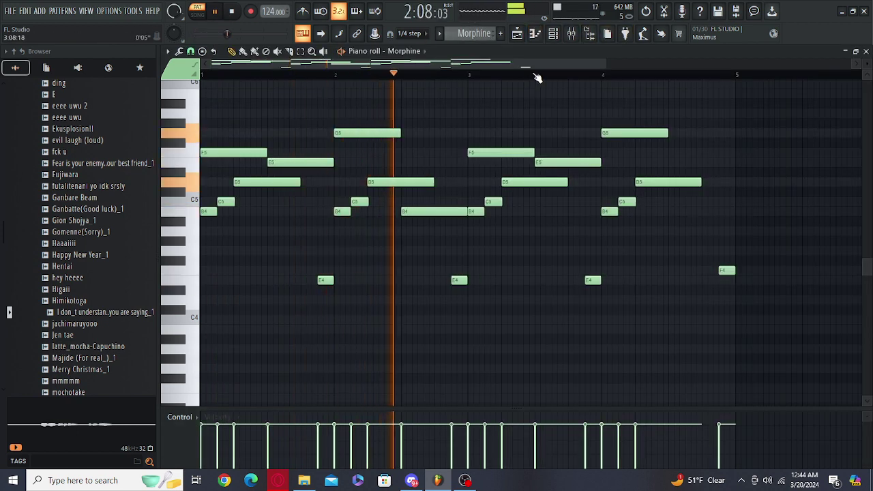
scroll(536, 76, "down", 1)
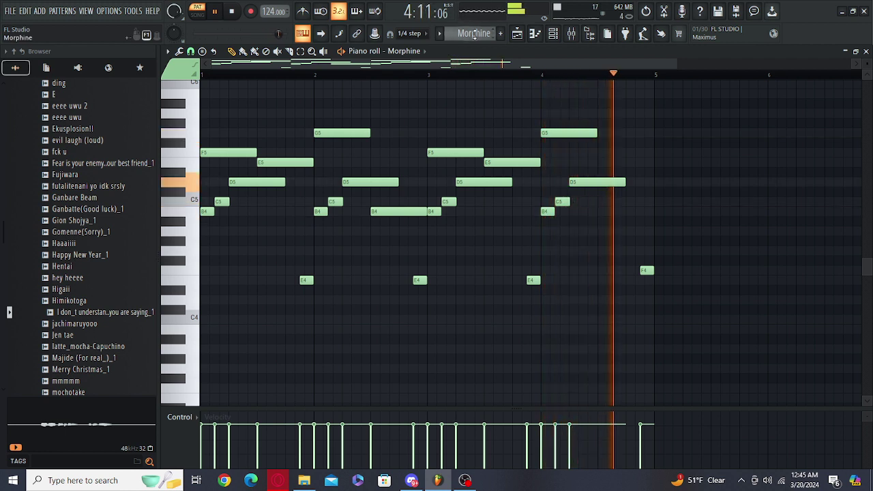
Step: Audition the Purity pattern in the piano roll and mute the Purity channel
scroll(475, 34, "down", 1)
scroll(437, 201, "up", 3)
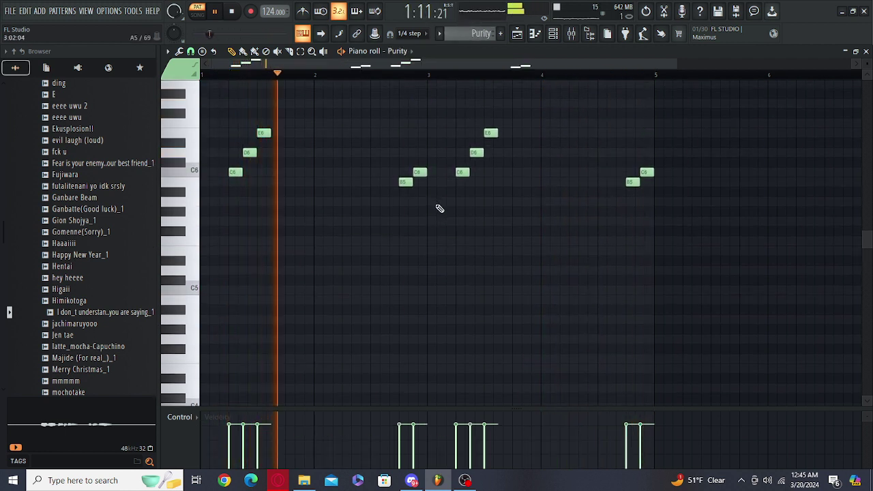
key("space")
left_click(553, 34)
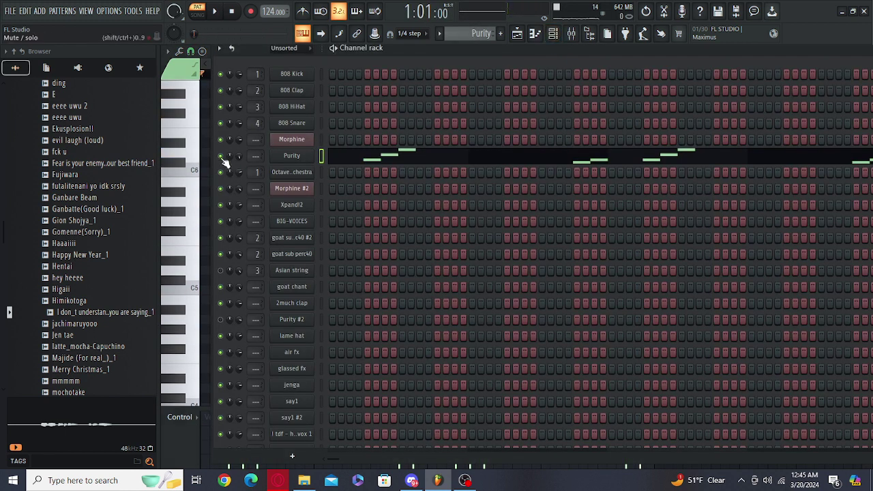
left_click(553, 34)
Step: Play the Octaver orchestra pattern and view its full range of notes in the piano roll
scroll(475, 34, "down", 1)
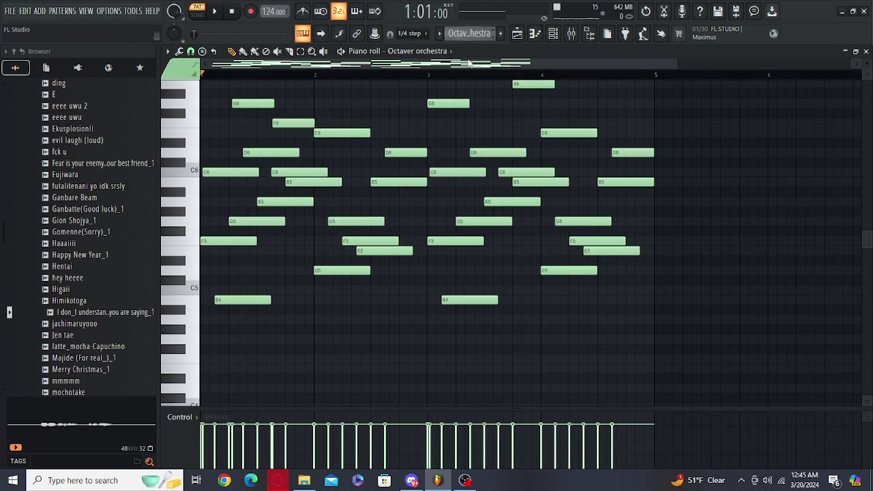
key("space")
scroll(430, 158, "up", 2)
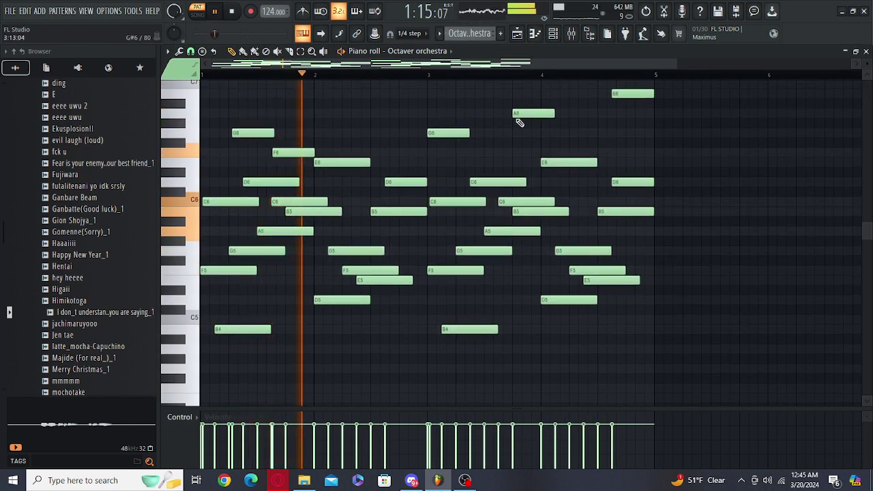
Step: Inspect the Gross Beat and HalfTime effects on mixer Insert 1 while the pattern plays
left_click(574, 36)
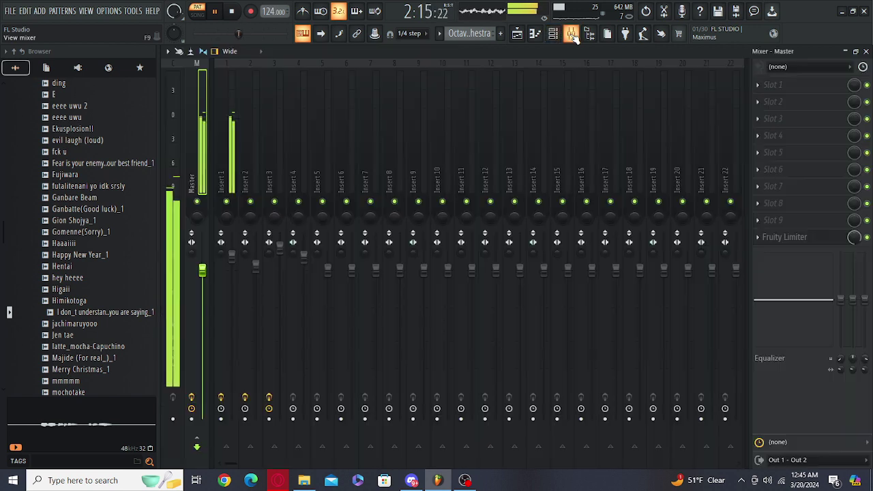
left_click(234, 157)
left_click(784, 84)
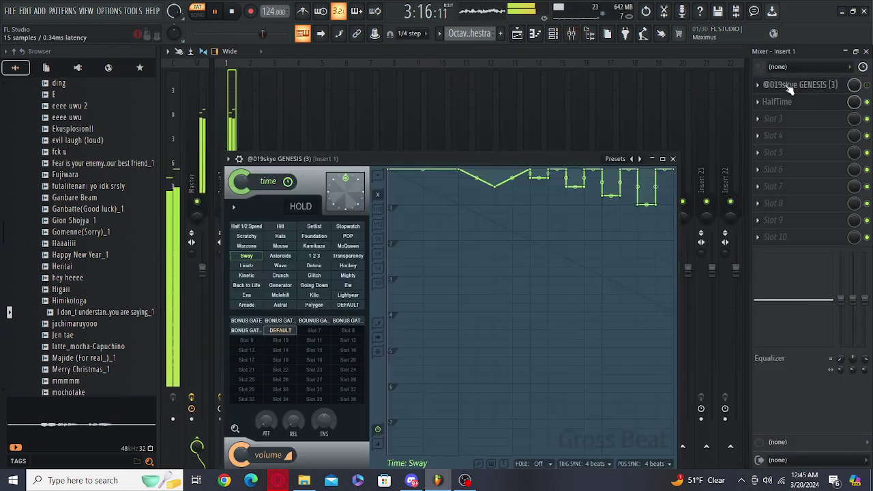
left_click(785, 84)
left_click(778, 102)
left_click(786, 101)
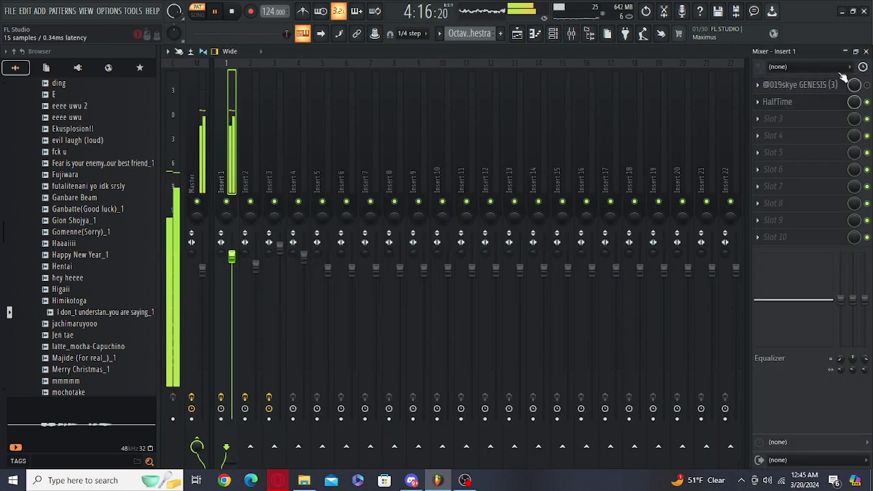
left_click(867, 51)
Step: Examine the Octaver orchestra channel's notes and its Sytrus instrument settings, and stop playback
left_click(553, 34)
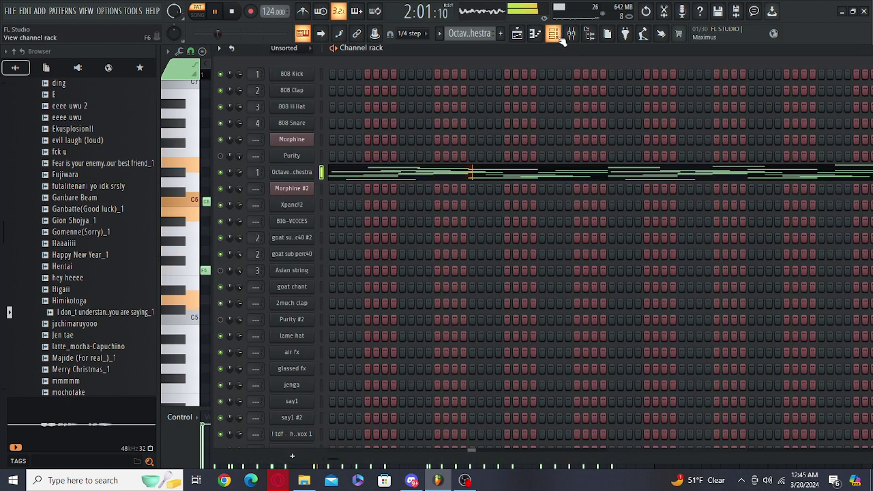
left_click(553, 35)
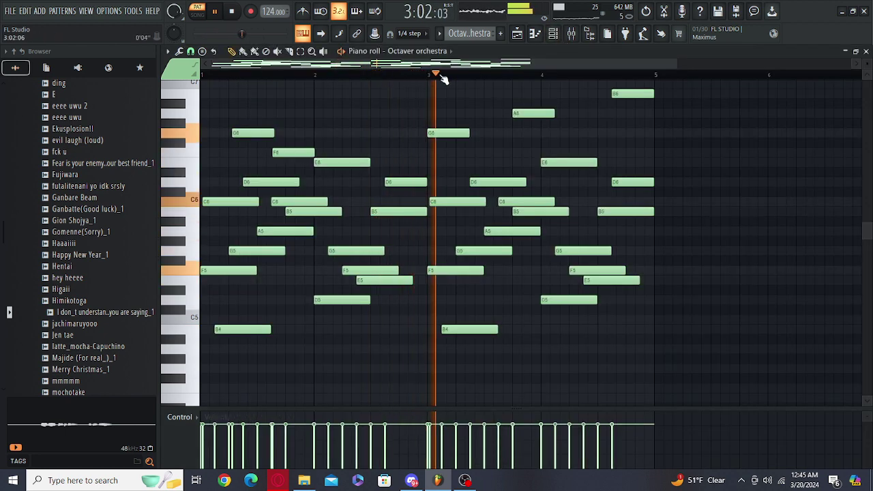
scroll(491, 145, "up", 3)
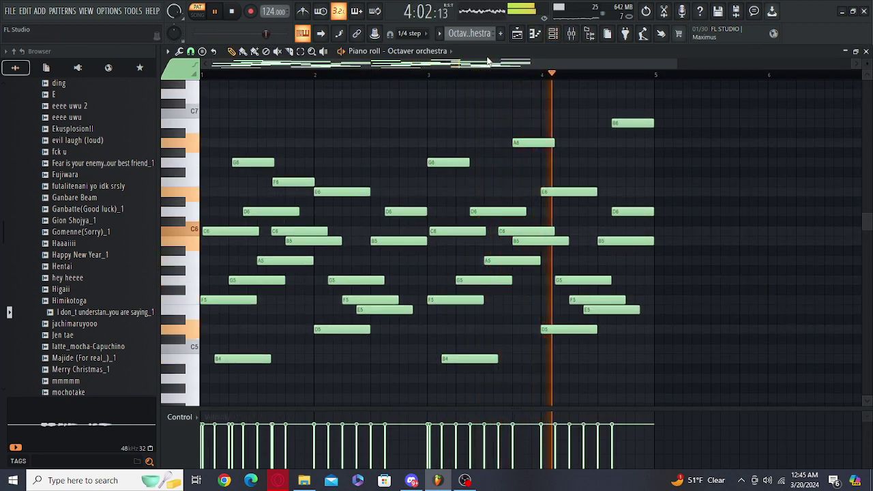
key("space")
left_click(554, 36)
left_click(301, 171)
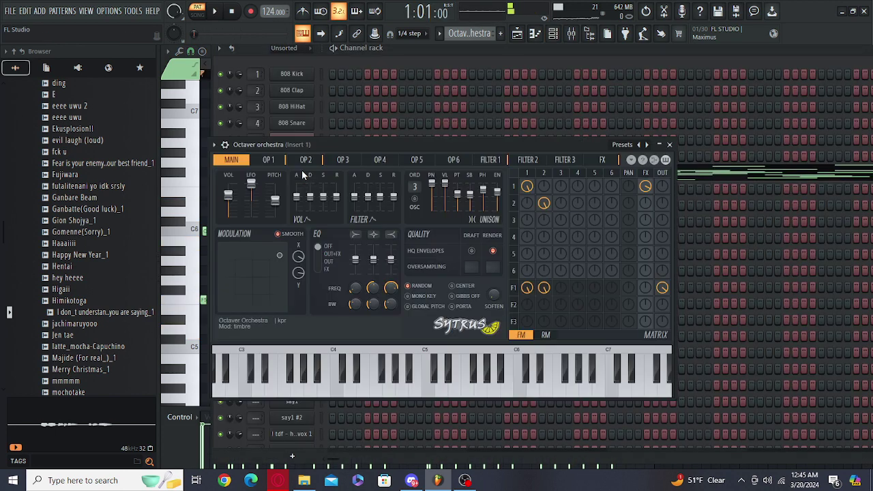
left_click(670, 146)
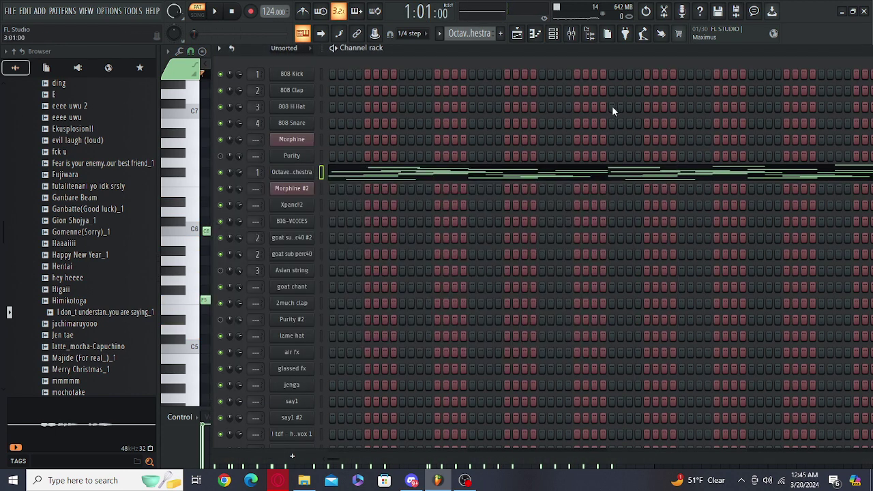
left_click(556, 36)
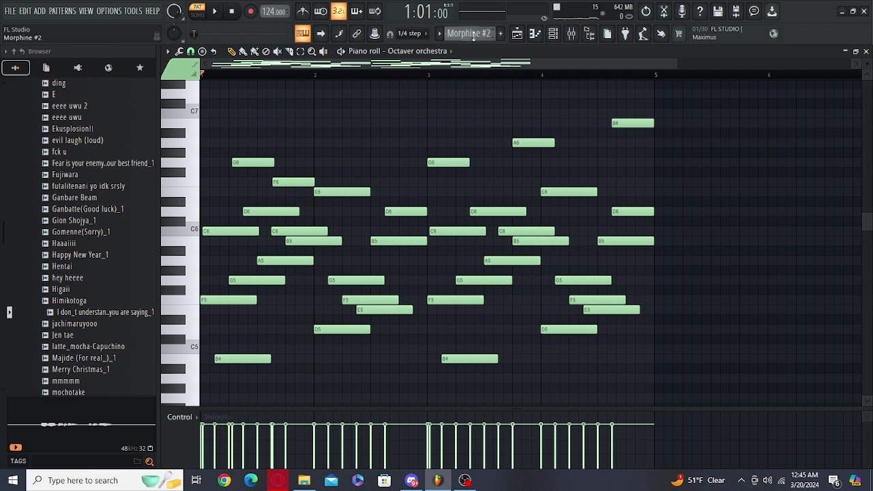
Step: Audition the Morphine #2 pattern and the sustained Xpand!2 chord pattern in the piano roll
left_click(473, 36)
key("space")
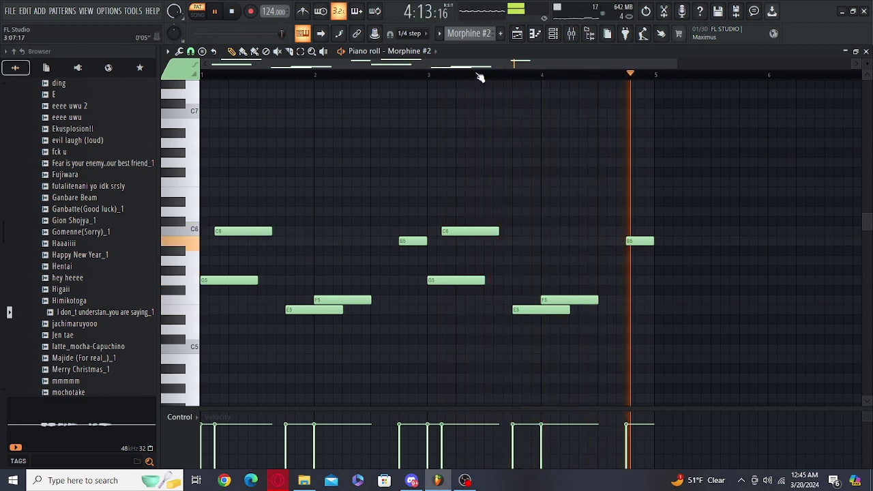
scroll(468, 33, "down", 1)
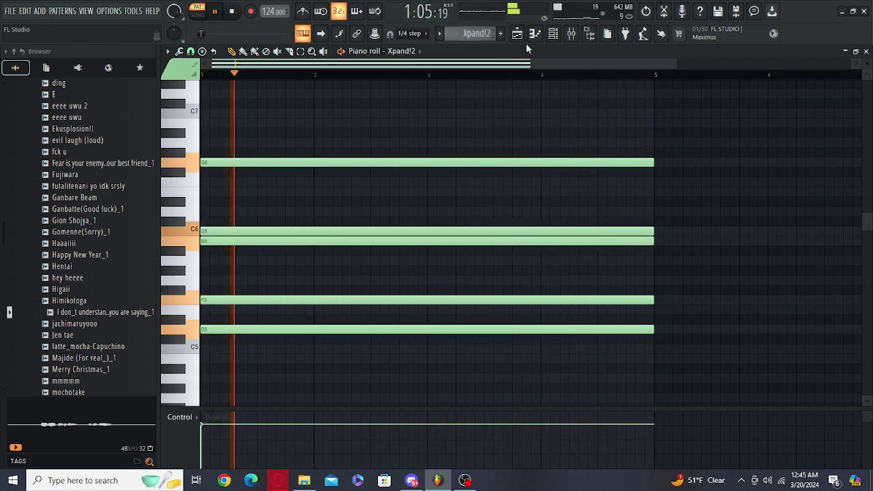
scroll(564, 238, "down", 1)
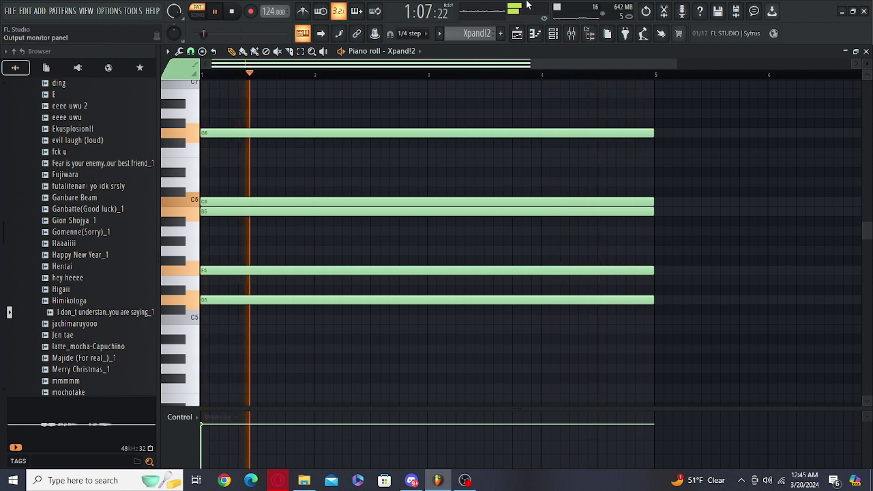
key("space")
Step: Play the BIG-VOICES pattern and view its notes in the piano roll
scroll(472, 33, "down", 1)
key("space")
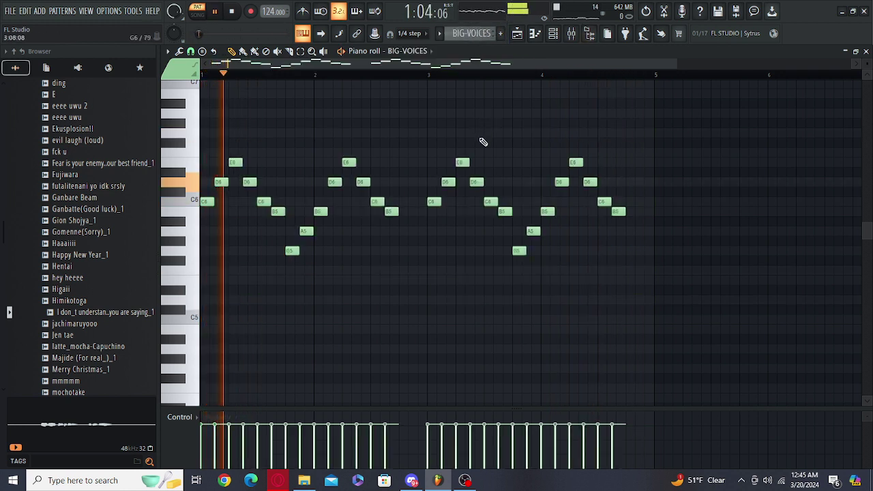
Step: Examine the BIG-VOICES channel's notes and its instrument, stop playback and close the piano roll
scroll(491, 164, "up", 1)
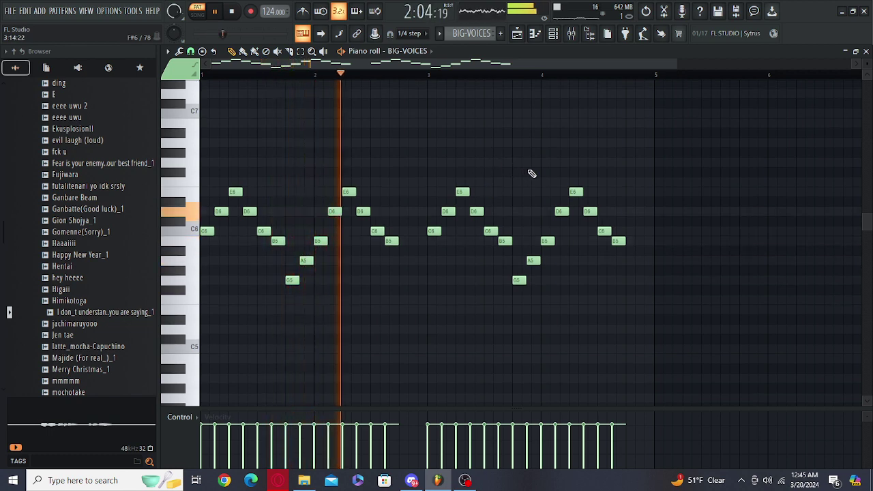
left_click(553, 33)
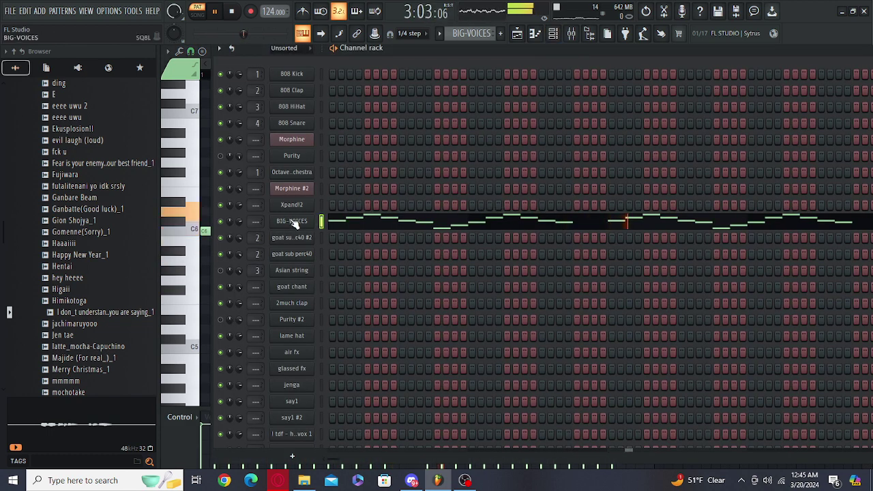
left_click(292, 221)
left_click(594, 188)
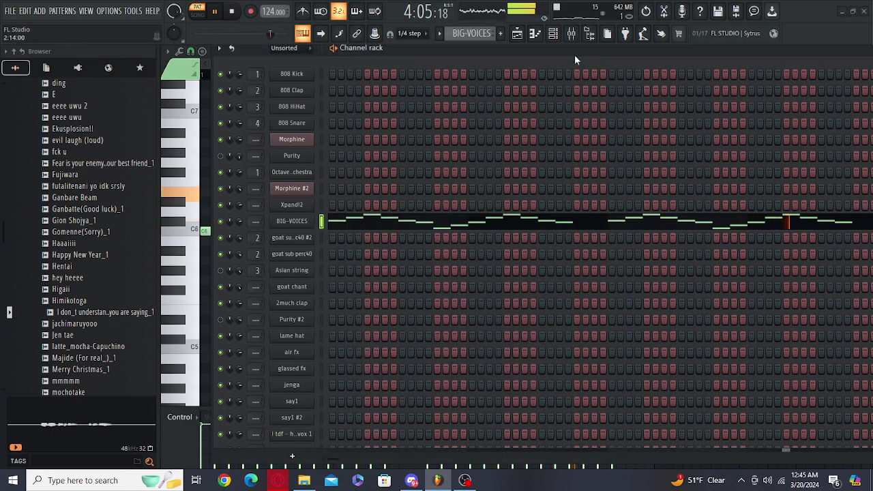
left_click(553, 33)
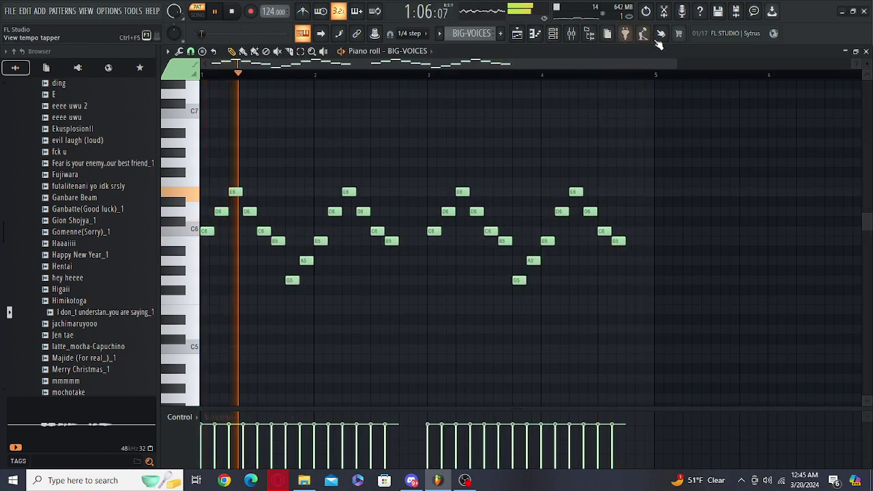
left_click(867, 52)
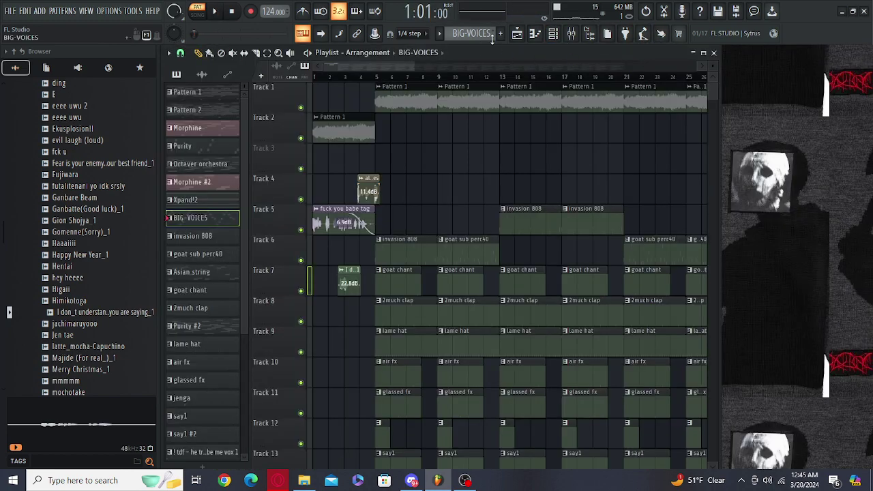
Step: Switch to Pattern 1 in the channel rack and play all the melody channels together
left_click(562, 35)
scroll(469, 36, "up", 6)
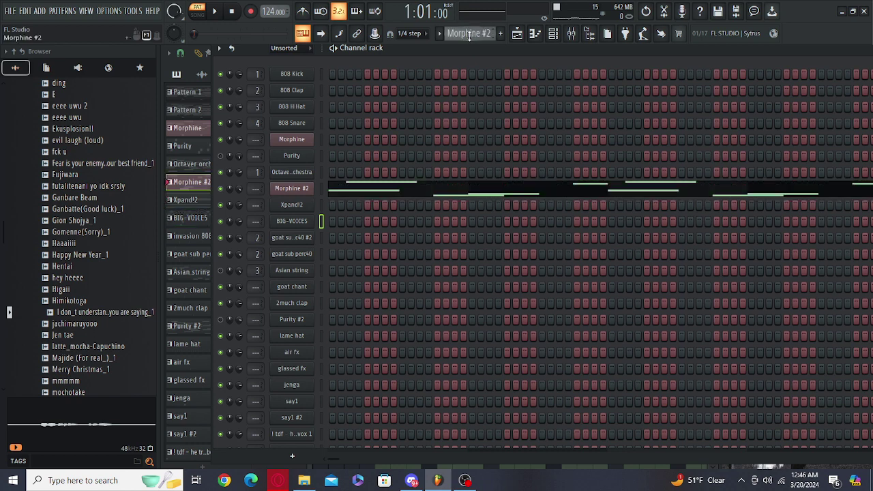
scroll(470, 36, "up", 1)
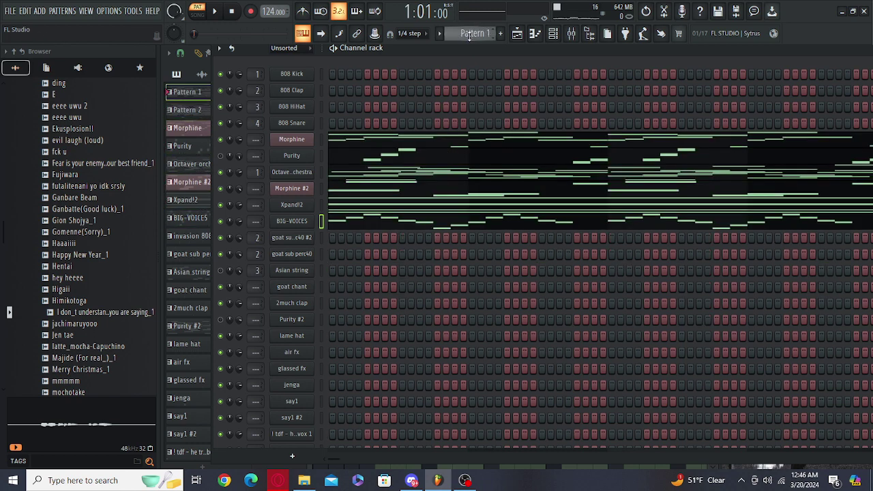
key("space")
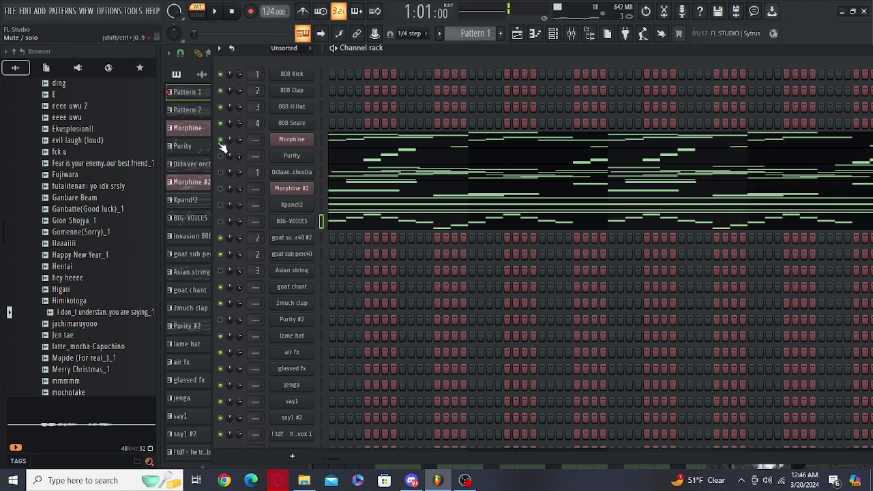
Step: Inspect the time-stretching pitch setting of the Pattern 1 audio clip on Track 1 in the playlist
left_click(554, 38)
double_click(405, 96)
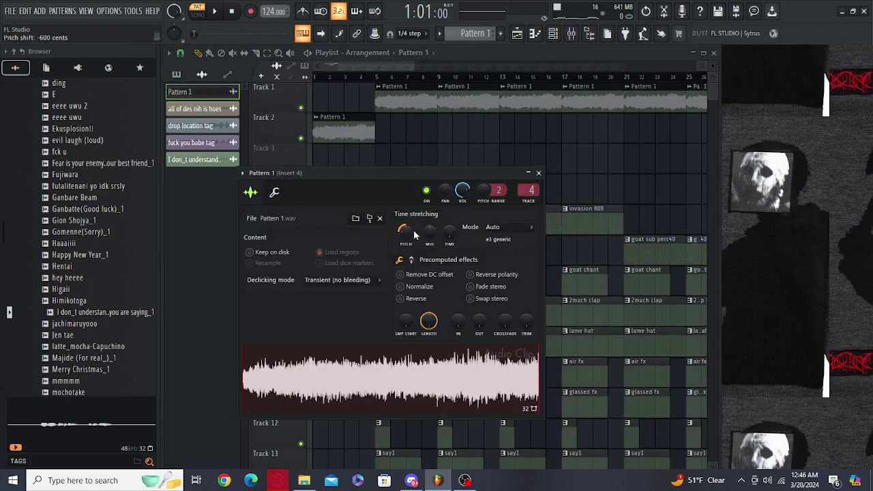
Step: Place a copy of the Pattern 1 audio clip at the start of Track 3 and make it unique
left_click(322, 160)
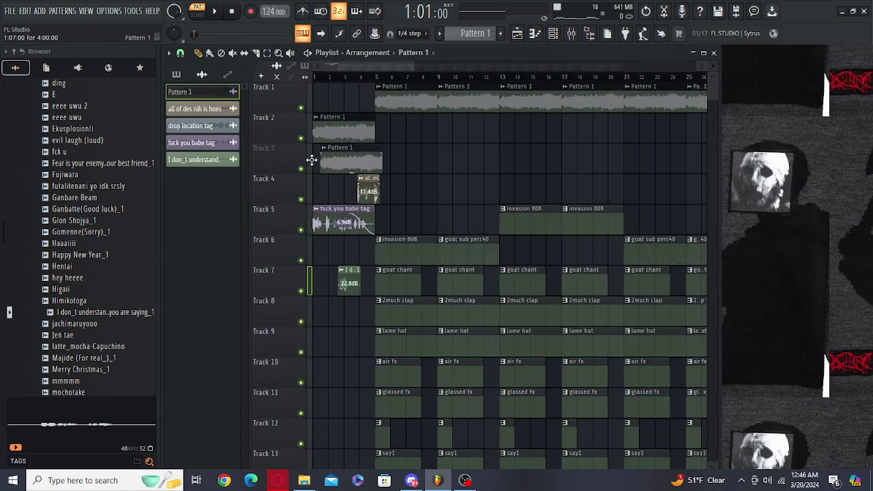
left_click(316, 148)
left_click(335, 227)
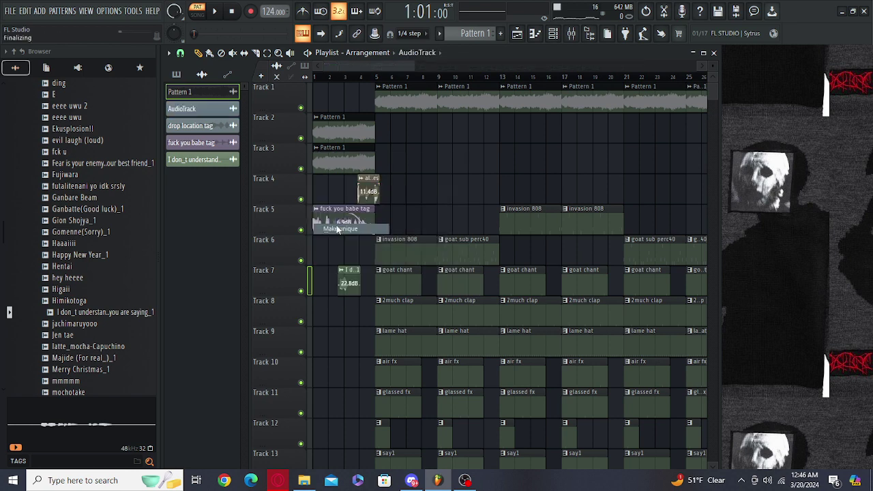
Step: Set the unique Track 3 clip's pitch shift to -600 cents and delete that clip from the playlist
double_click(339, 156)
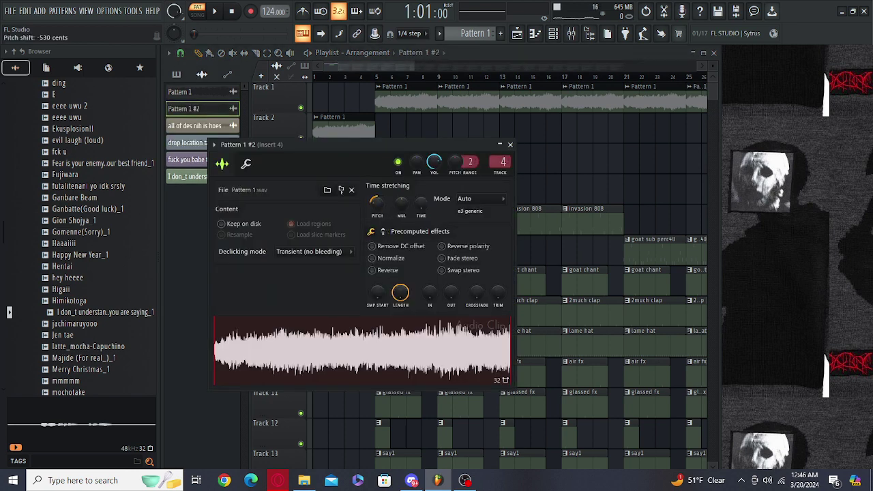
left_click_drag(377, 203, 380, 232)
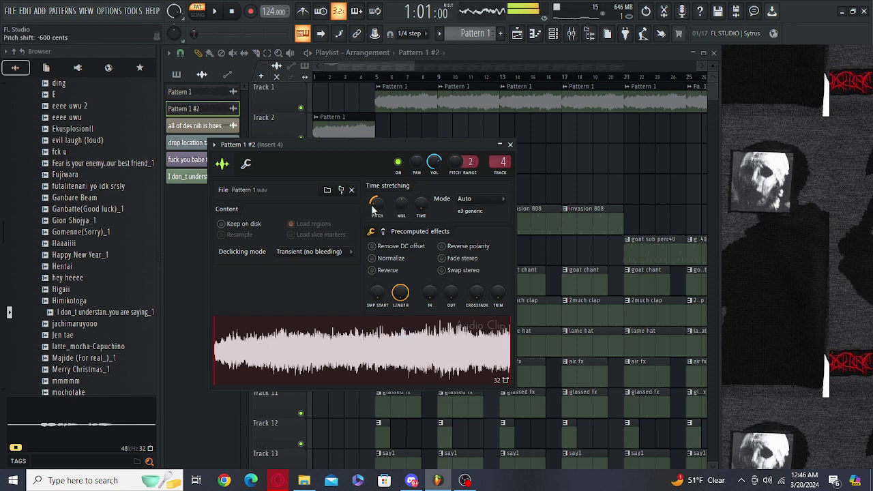
left_click(510, 145)
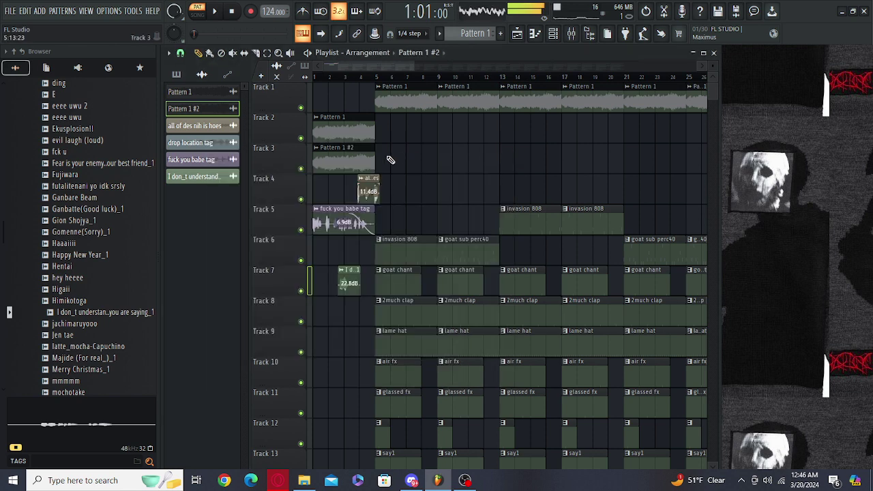
right_click(358, 160)
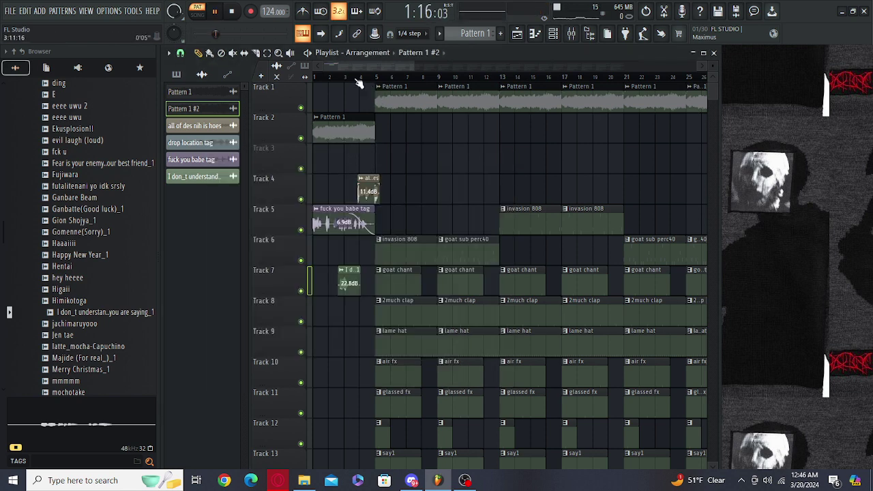
Step: Play the invasion 808 pattern in pattern mode and view its notes in the piano roll
left_click(412, 239)
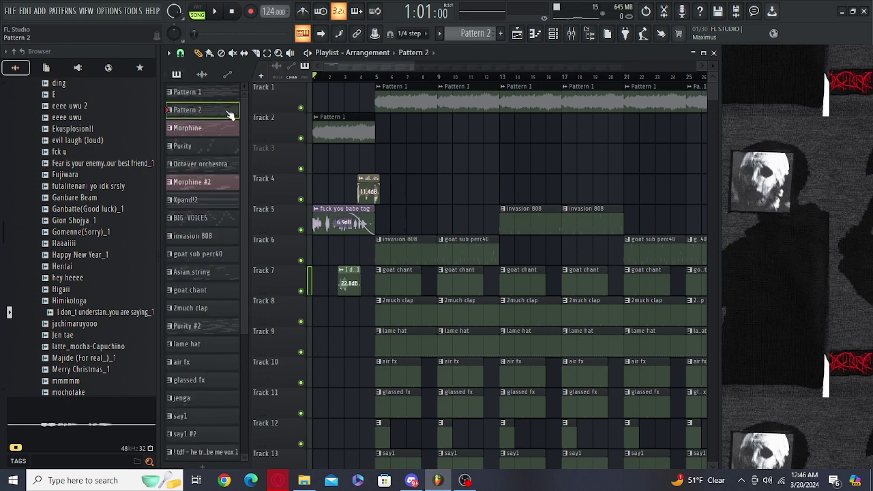
left_click(553, 34)
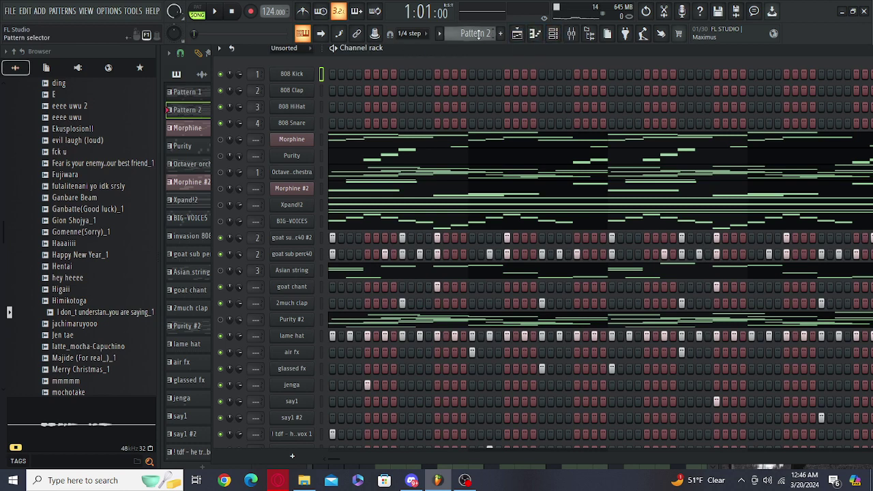
scroll(479, 36, "down", 2)
scroll(479, 36, "down", 3)
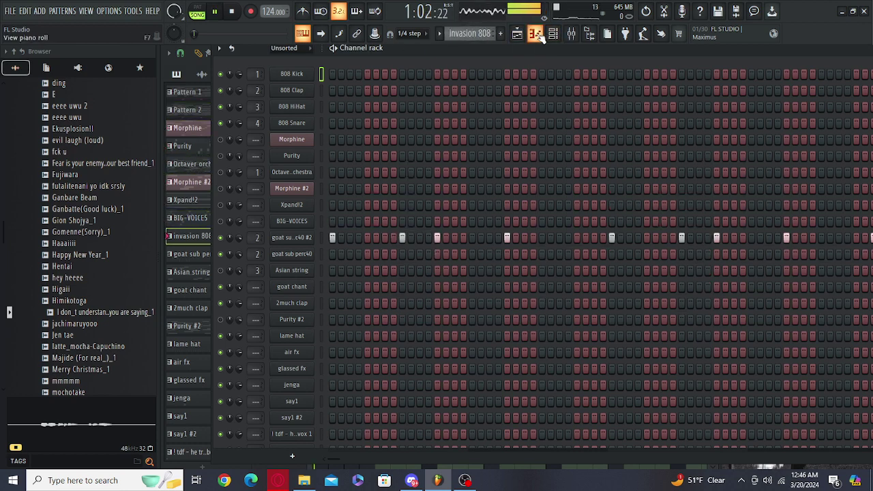
left_click(198, 11)
key("space")
left_click(535, 33)
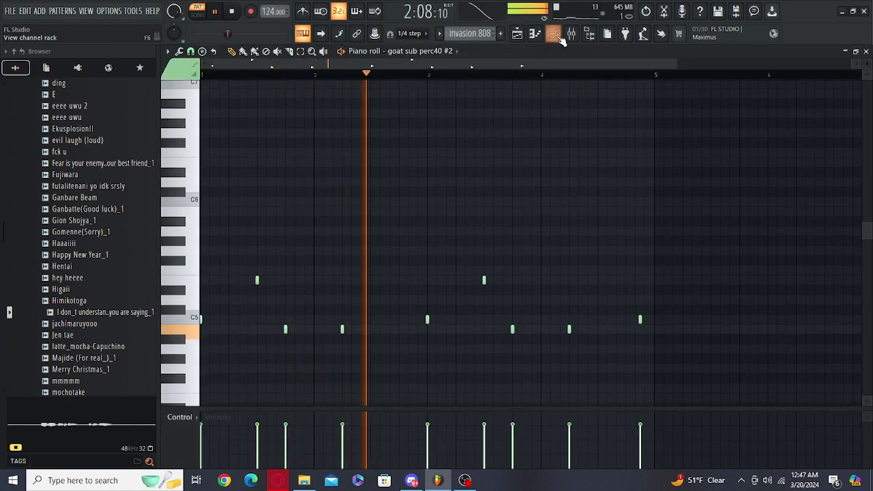
Step: Inspect the Fruity Stereo Shaper on mixer Insert 2 and the Master track's effects, and stop playback
key("F9")
left_click(244, 140)
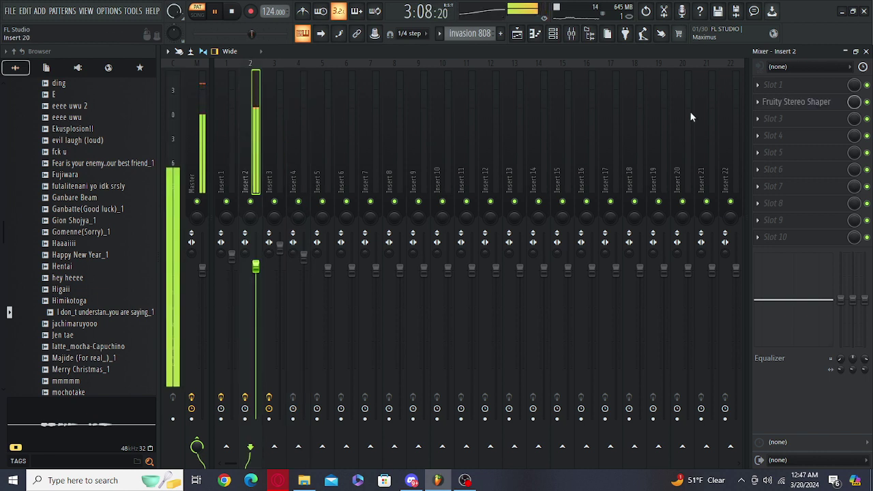
left_click(771, 102)
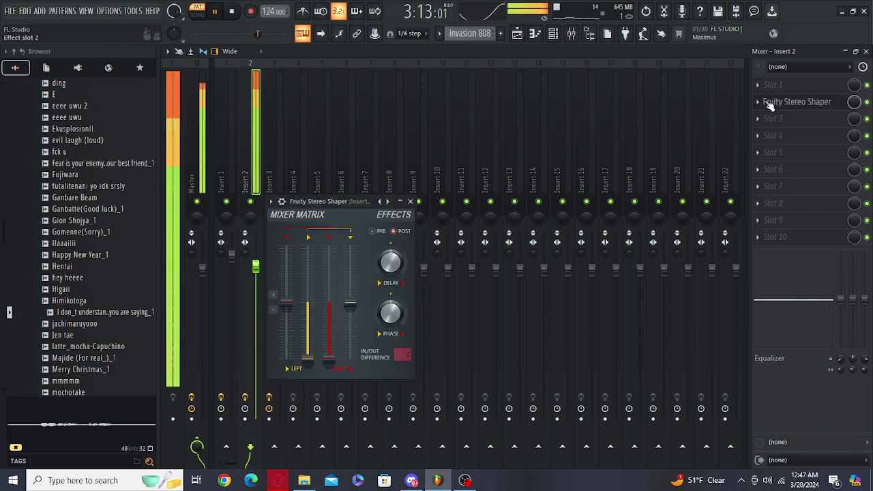
left_click(410, 201)
left_click(202, 166)
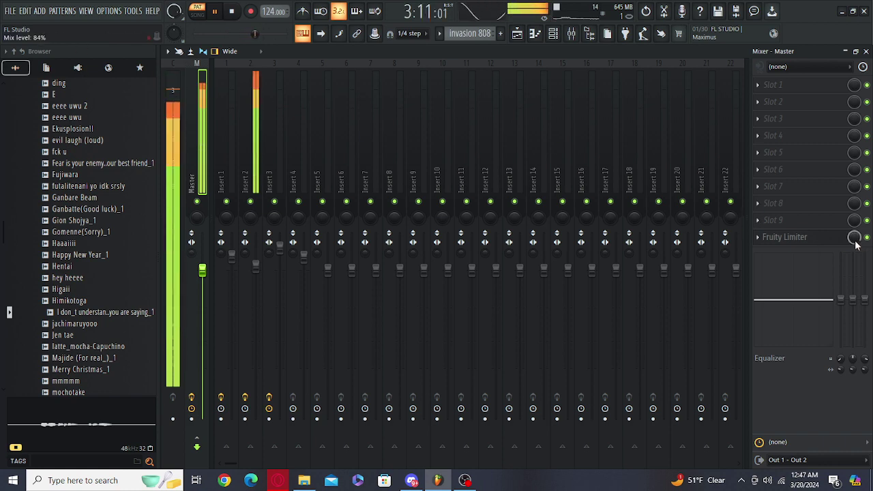
key("F7")
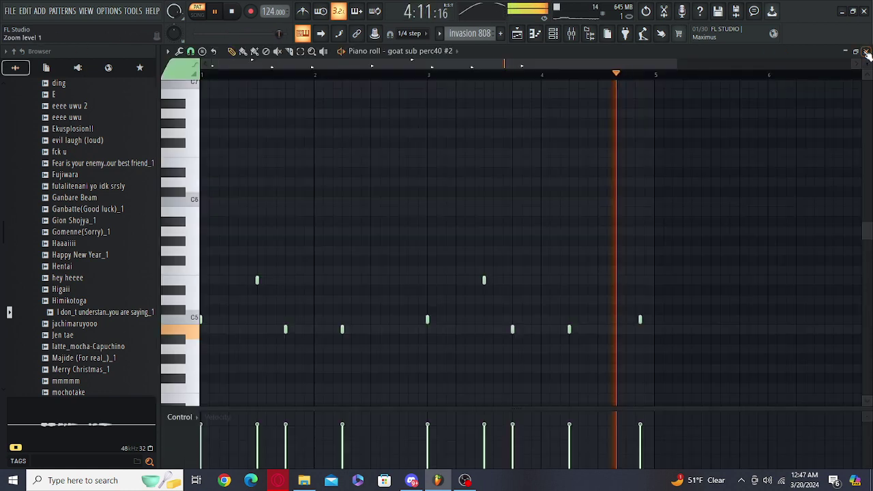
key("space")
Step: Examine the sampler settings and precomputed effects of the goat sub perc40 #2 channel
left_click(553, 35)
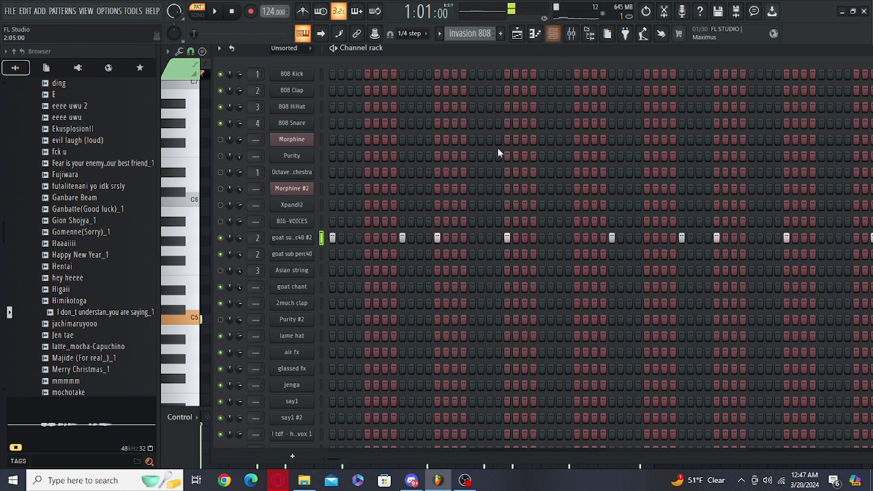
left_click(287, 238)
left_click(440, 289)
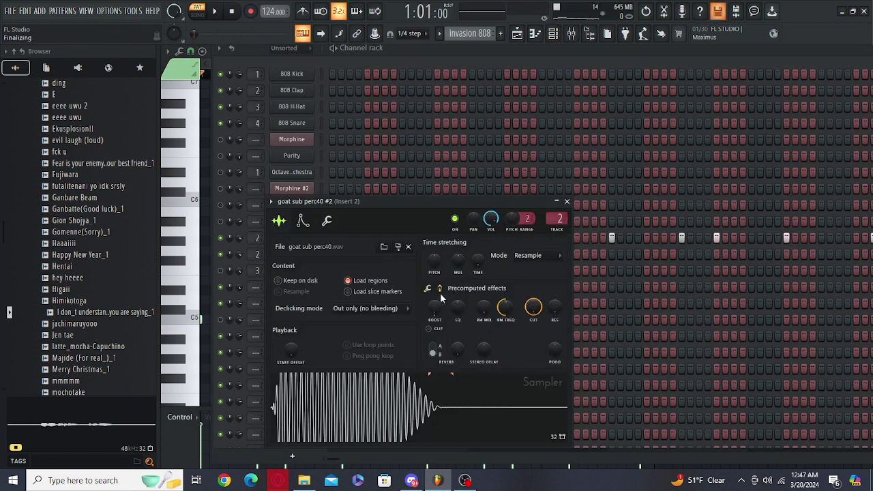
left_click(567, 201)
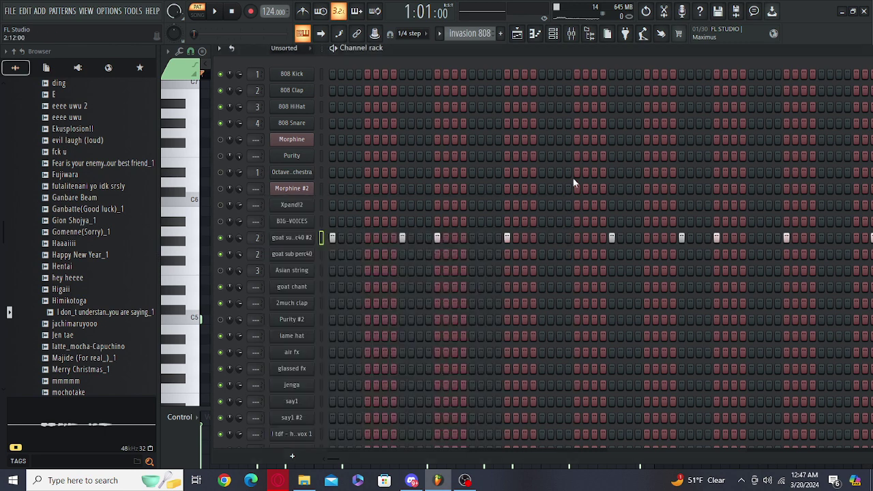
Step: Audition the goat sub perc40 pattern and view its notes in the piano roll
key("space")
scroll(454, 33, "down", 1)
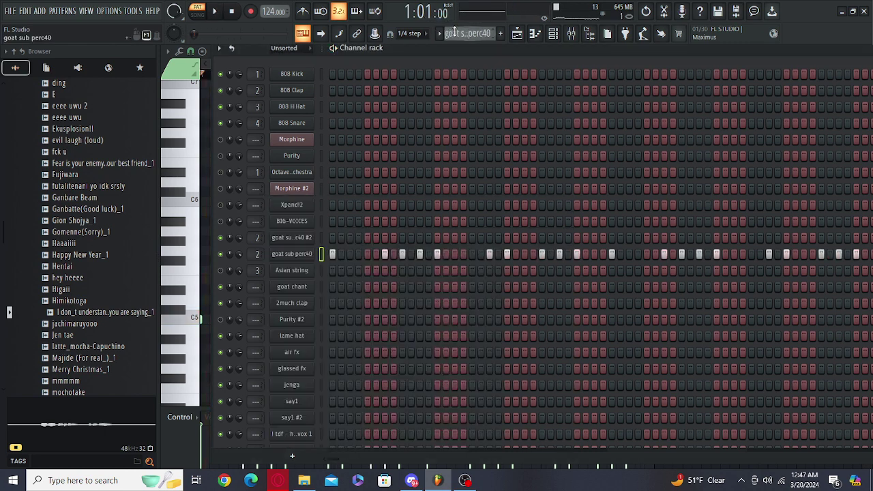
left_click(537, 35)
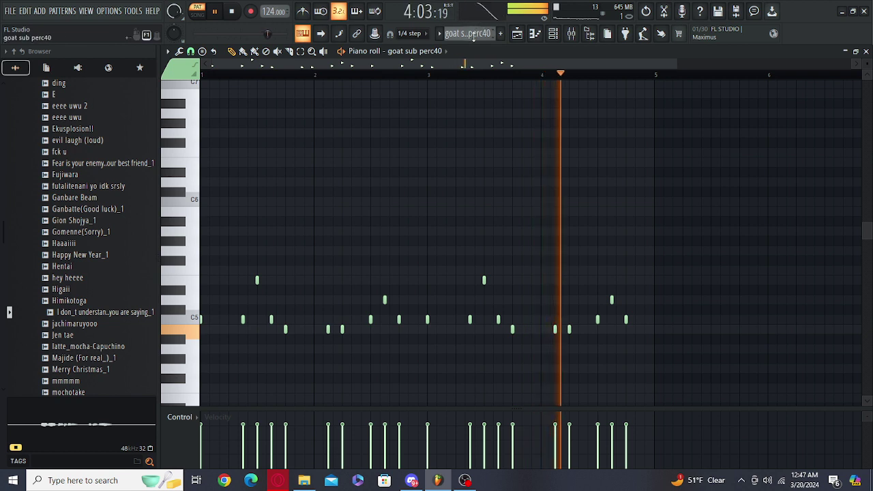
key("space")
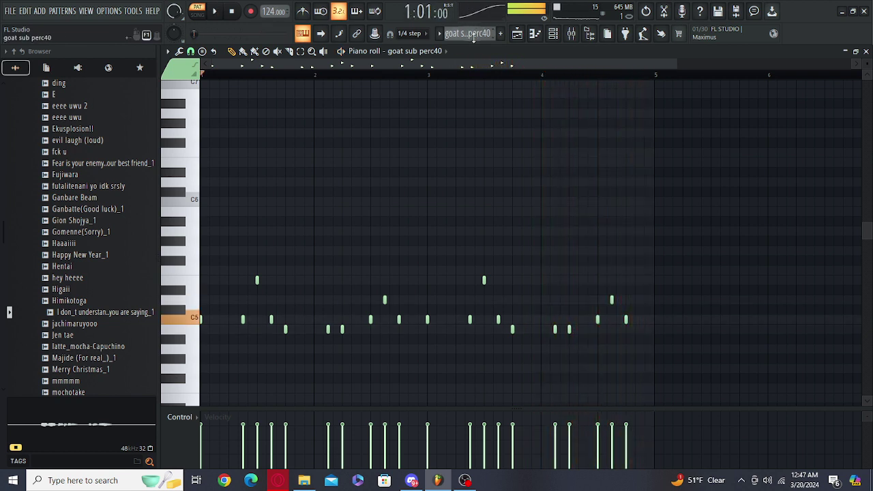
Step: Audition the goat chant and 2much clap patterns while viewing their notes in the piano roll
scroll(474, 37, "down", 1)
scroll(473, 38, "down", 1)
key("space")
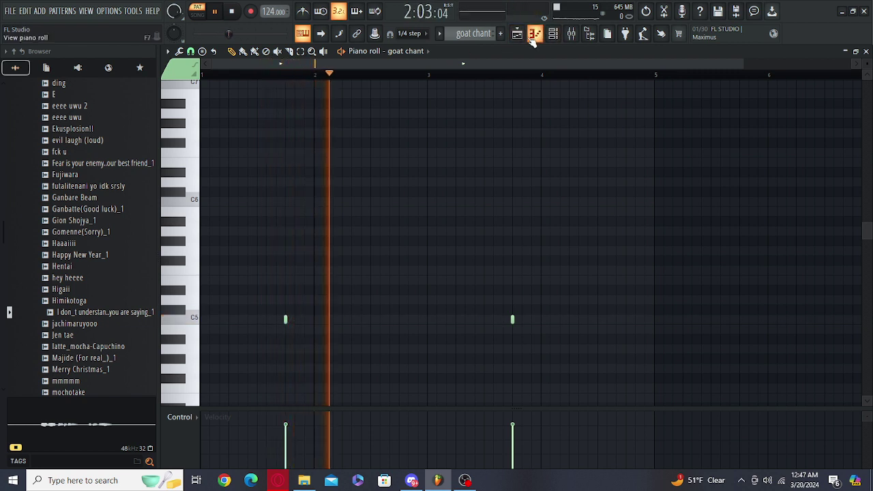
scroll(470, 37, "down", 1)
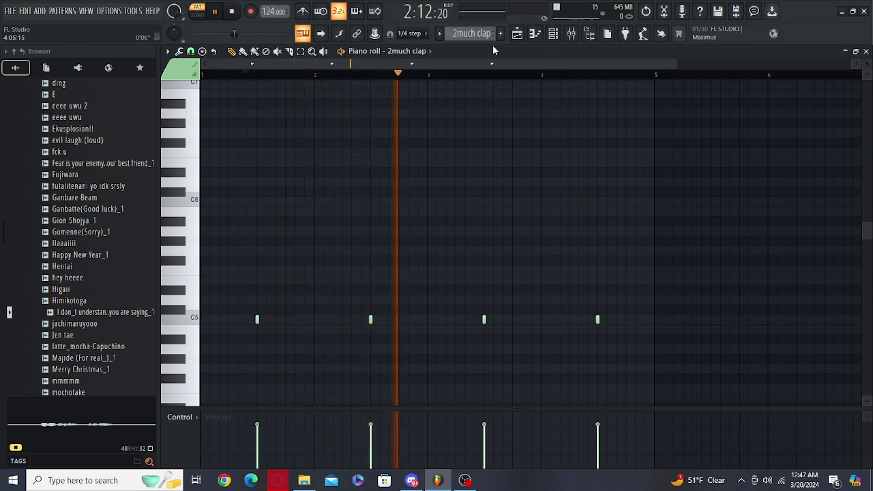
Step: Play the lame hat pattern and examine its notes in the piano roll and its steps in the channel rack
scroll(478, 34, "down", 1)
scroll(483, 34, "down", 1)
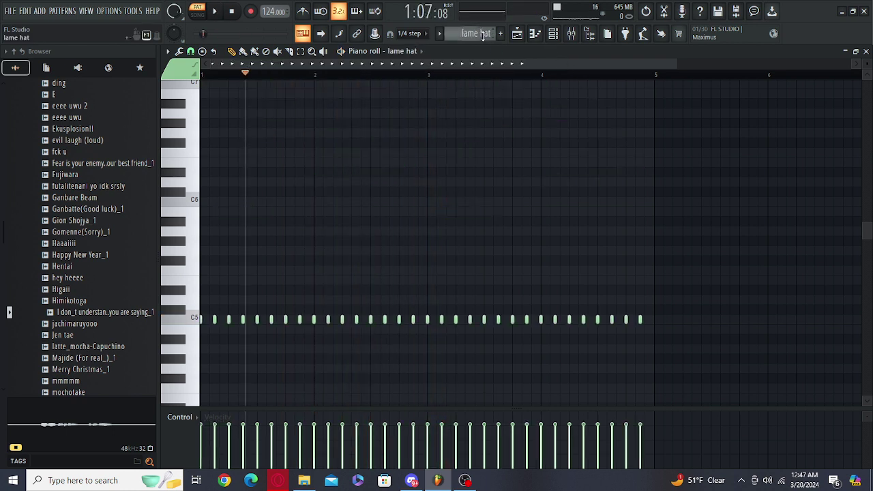
key("space")
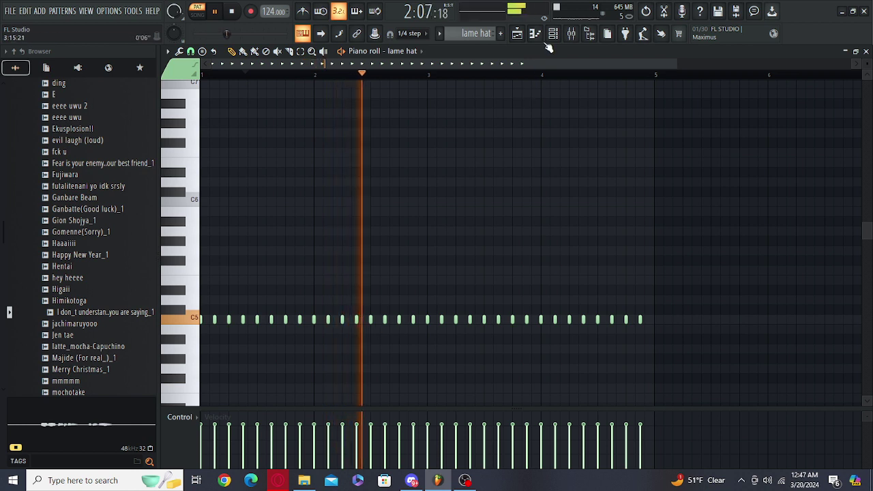
key("F6")
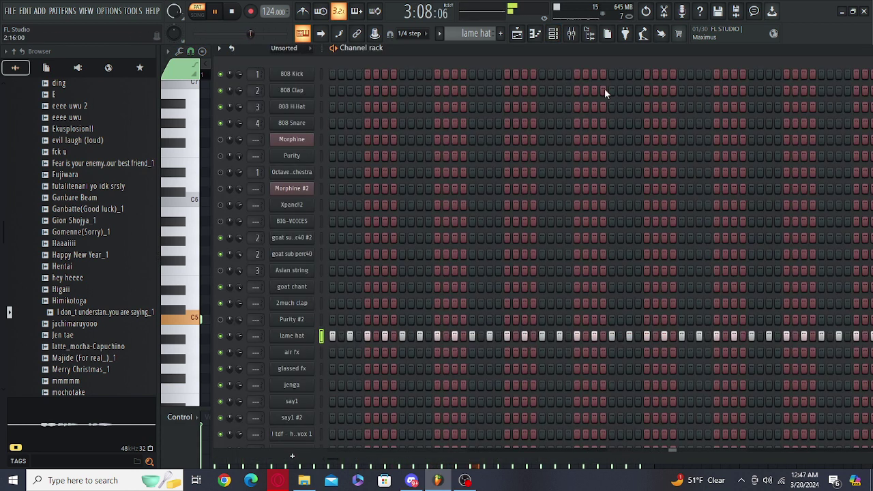
scroll(515, 155, "down", 1)
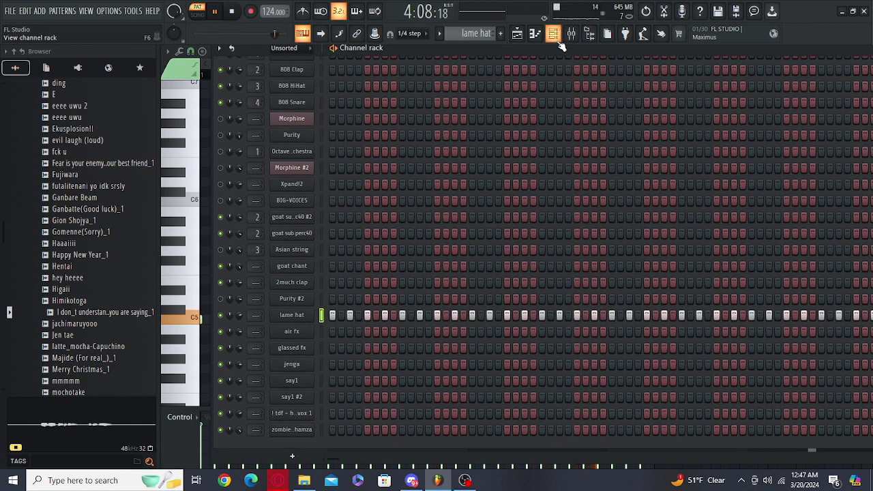
Step: Audition the air fx pattern and view its notes in the piano roll and its steps in the channel rack
key("F6")
scroll(479, 34, "down", 1)
key("space")
key("space")
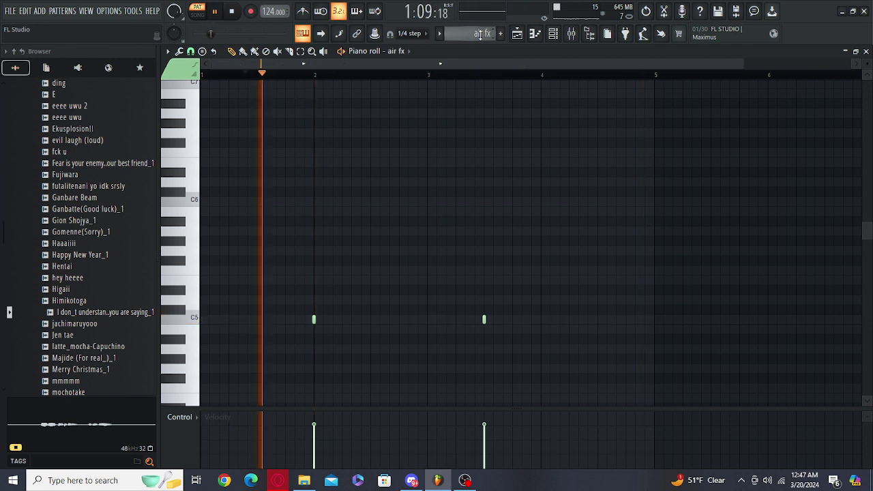
left_click(554, 33)
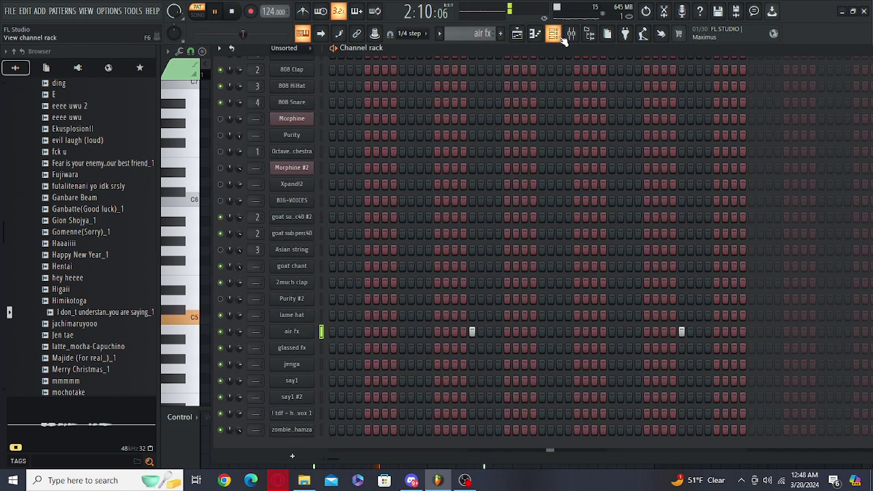
left_click(554, 34)
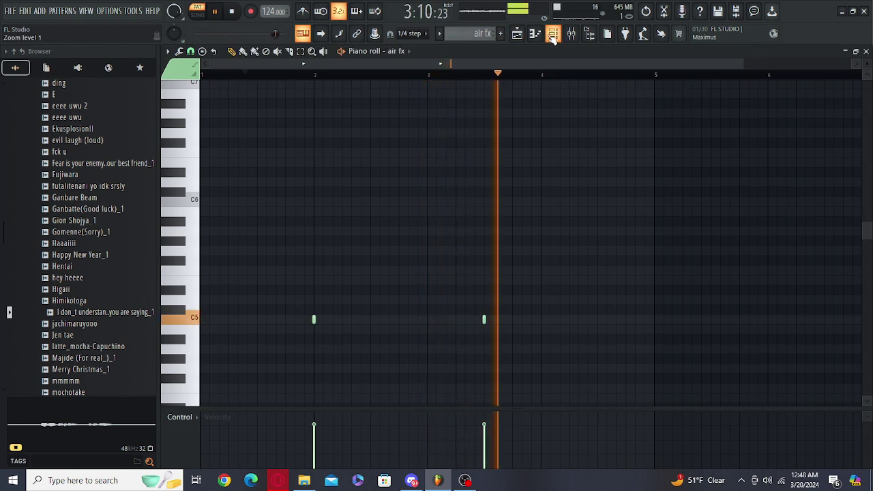
Step: Audition the glassed fx pattern and bring up the jenga pattern's notes in the piano roll
scroll(484, 34, "down", 1)
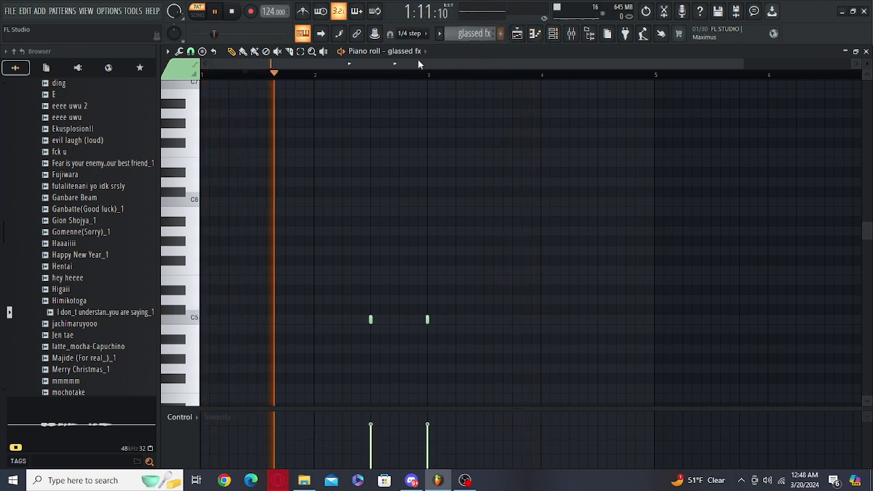
left_click(356, 74)
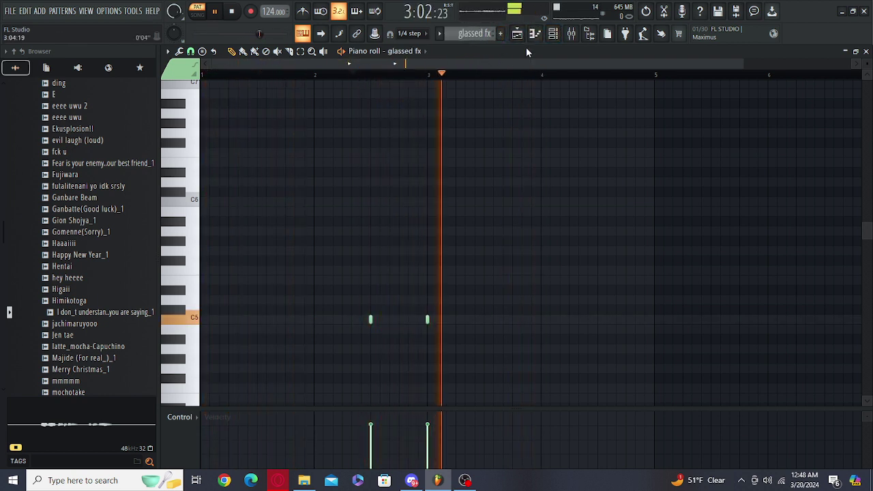
scroll(478, 34, "down", 1)
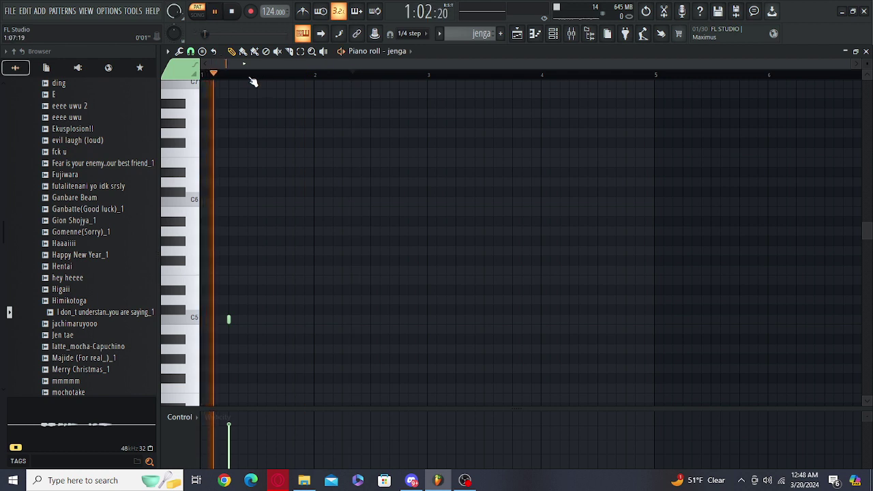
Step: Audition the say1 and say1 #2 patterns, playing each from shortly before its note in the piano roll
scroll(471, 33, "down", 1)
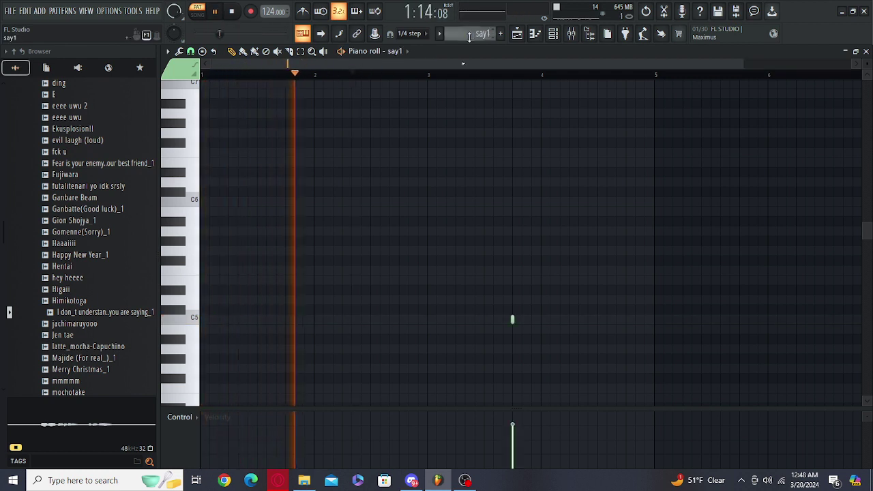
left_click(481, 75)
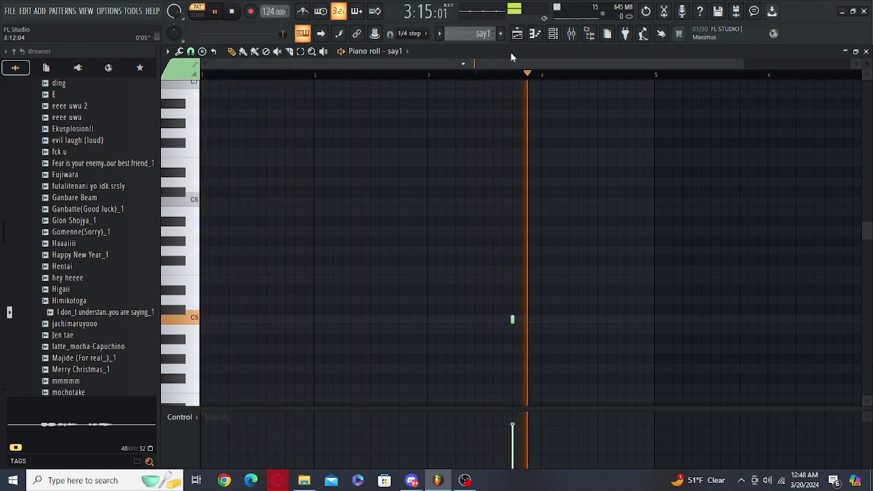
scroll(477, 34, "down", 1)
left_click(567, 75)
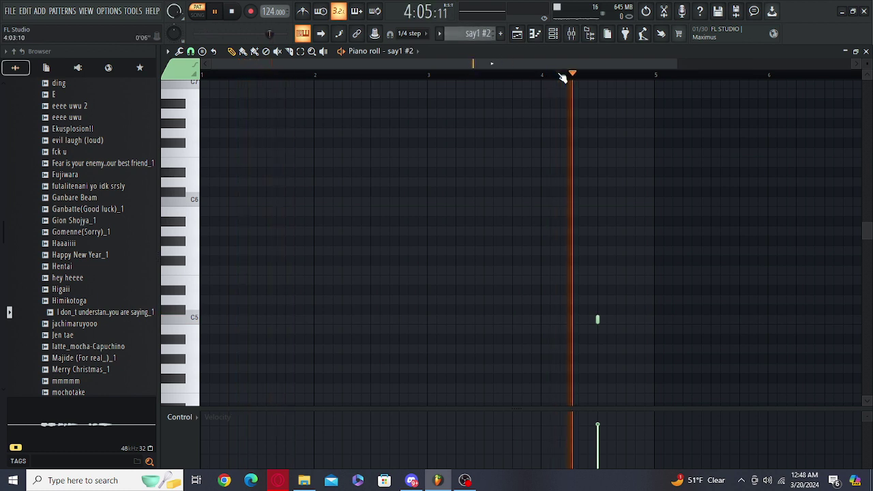
Step: Audition the "! tdf - he trying to be me vox 1" pattern and the zombie pattern while viewing their notes
scroll(480, 33, "down", 1)
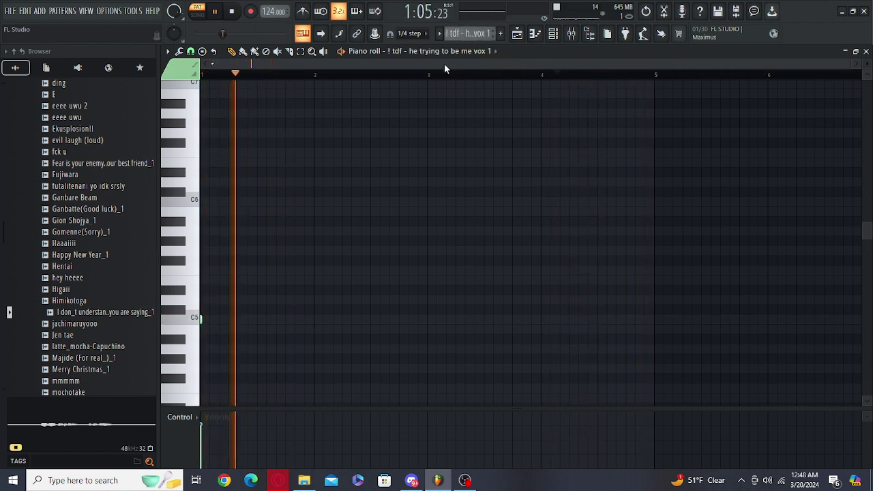
key("space")
key("space")
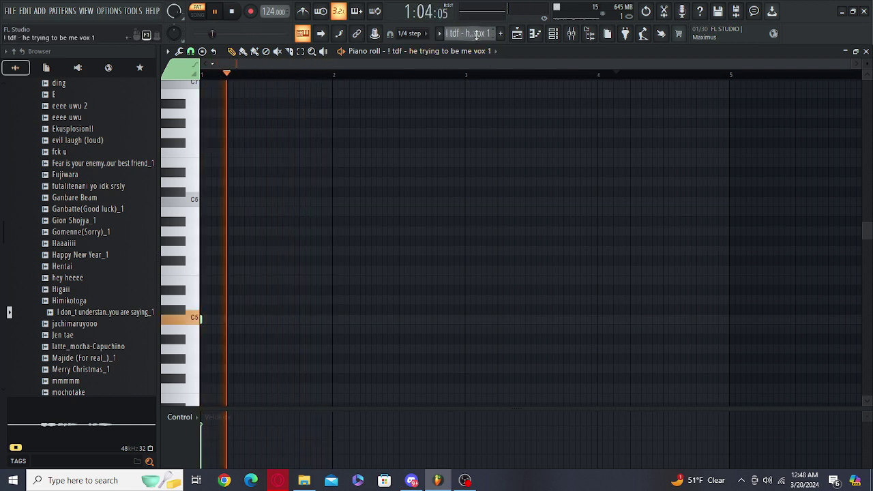
scroll(476, 35, "down", 1)
key("space")
key("space")
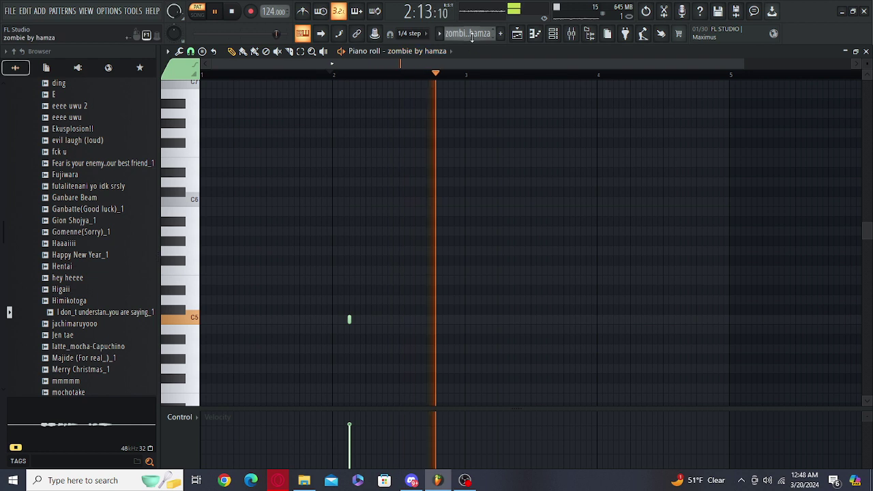
key("space")
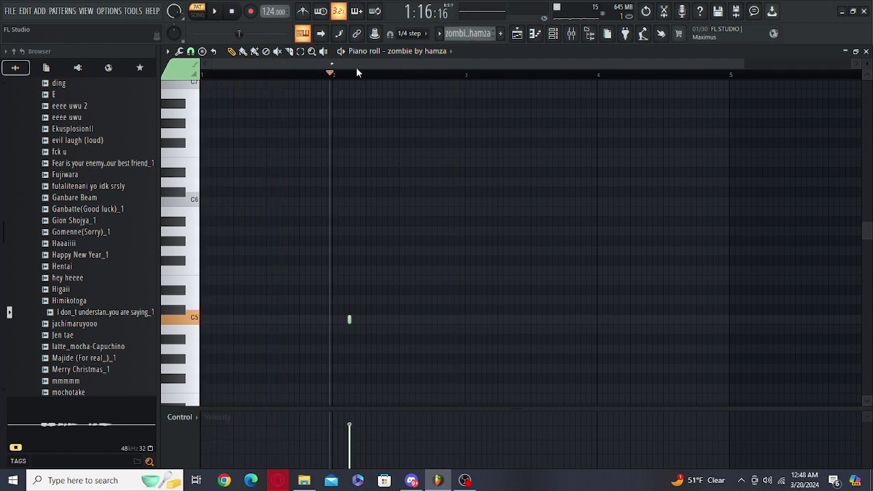
Step: Return to the playlist, mute tracks 1, 5 and 6, and play the song from bar 5
left_click(862, 52)
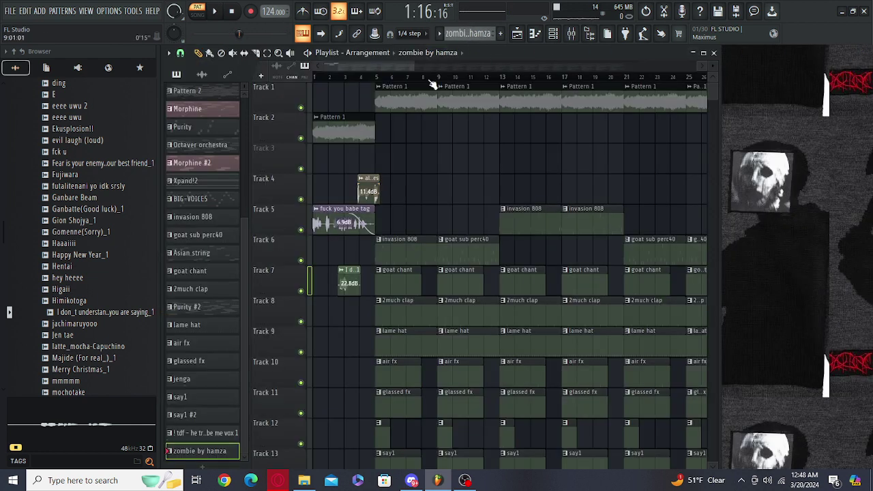
left_click(301, 262)
left_click(301, 230)
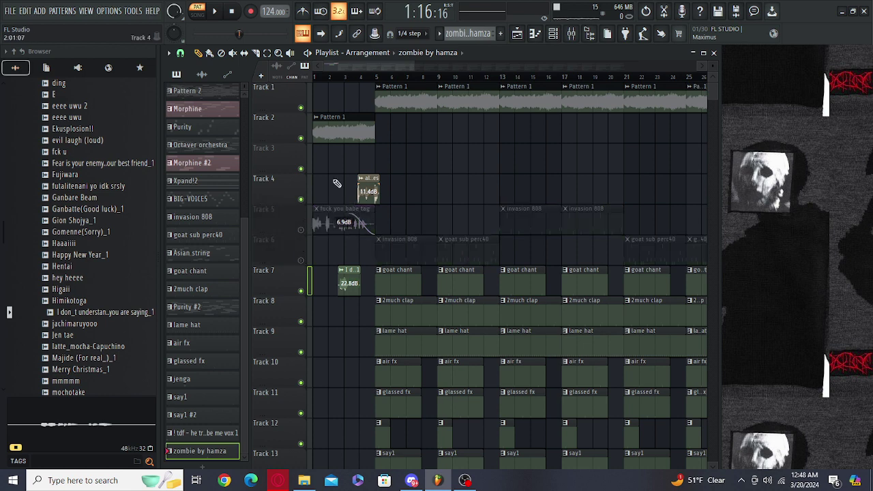
left_click(379, 77)
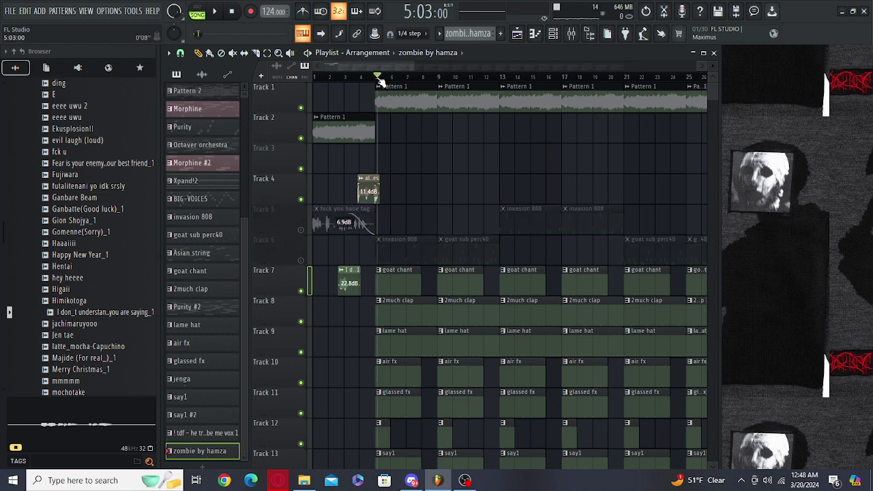
left_click(301, 107)
key("space")
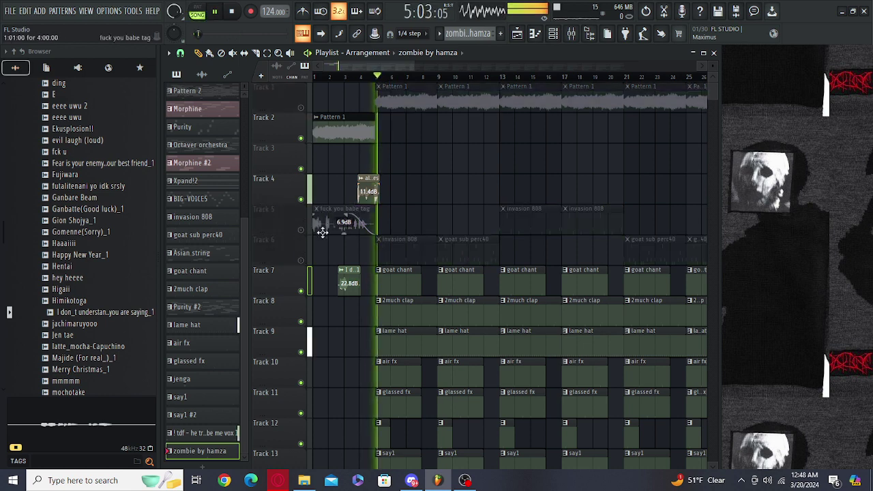
Step: Unmute tracks 6, 5 and 1 one at a time during playback to hear the 808s and melody, and stop the song
left_click(302, 261)
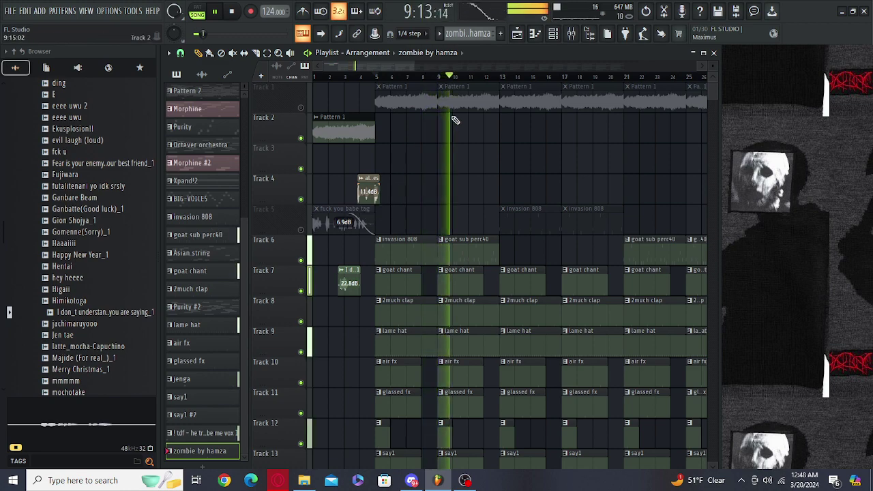
scroll(450, 79, "down", 5)
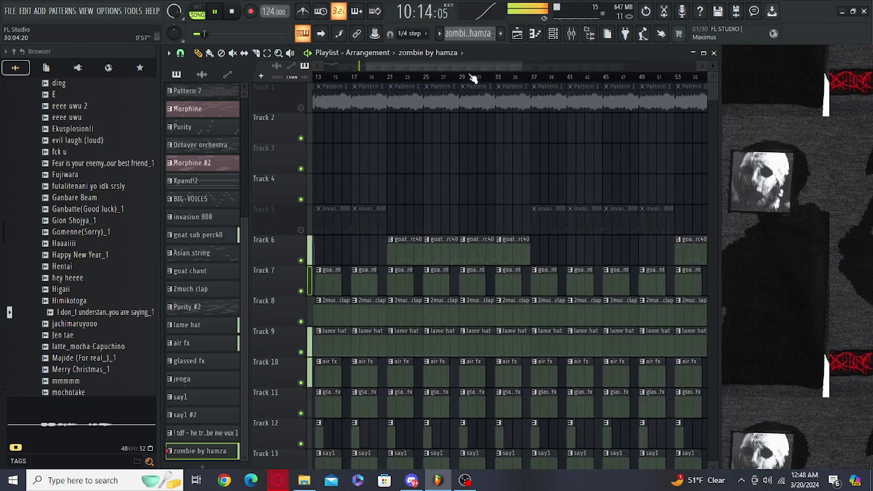
scroll(434, 69, "up", 3)
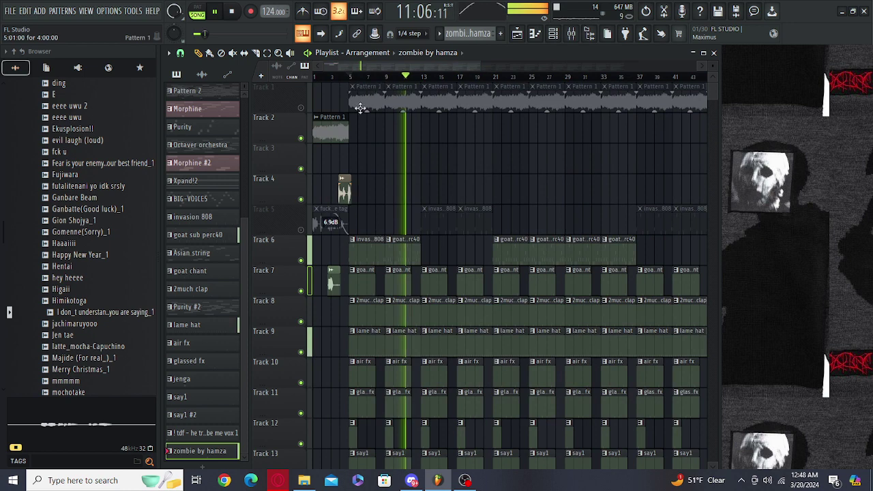
left_click(301, 230)
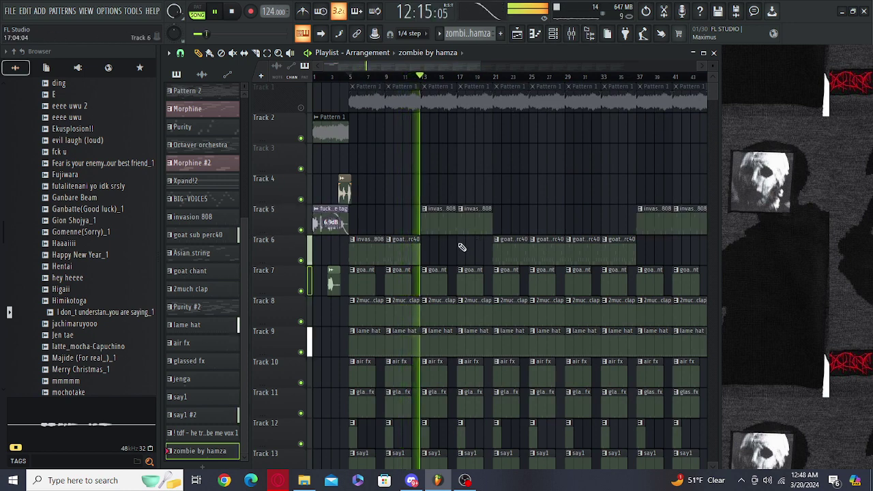
left_click(300, 108)
key("space")
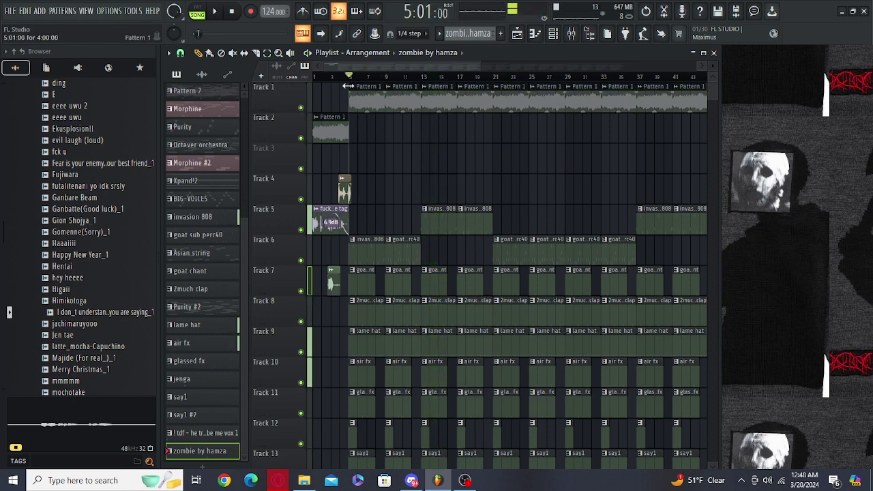
Step: Play the full arrangement from bar 1 with auto-scrolling enabled and a closer view of the clips
left_click_drag(349, 75, 315, 75)
key("space")
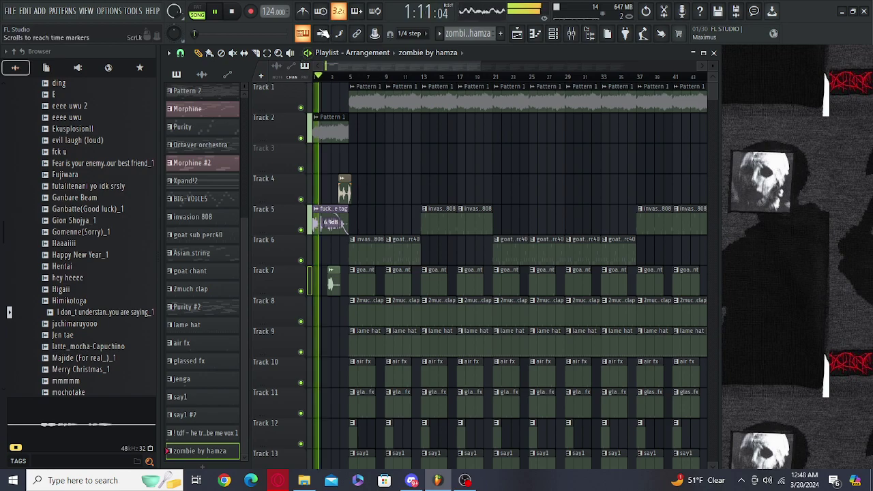
scroll(343, 81, "up", 3)
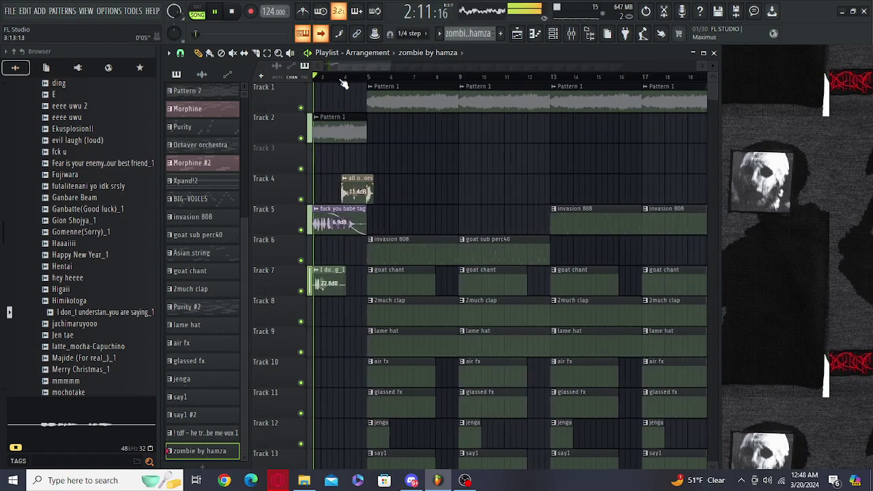
left_click(467, 482)
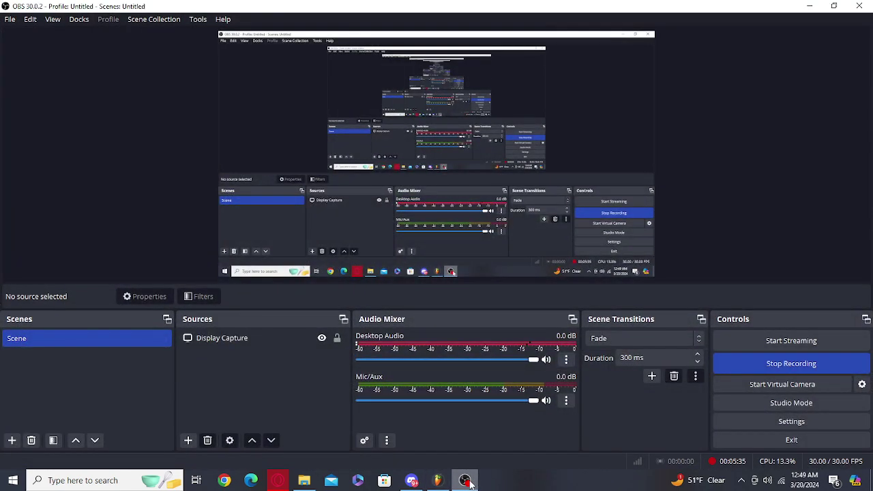
left_click(467, 482)
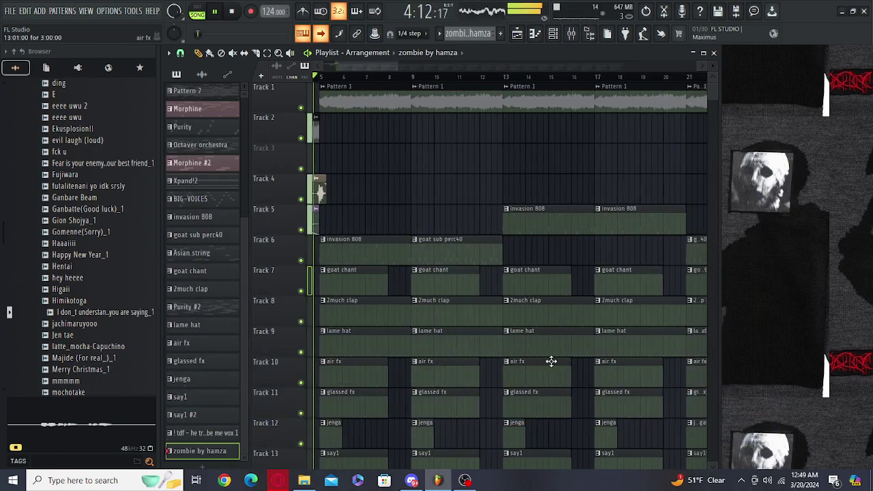